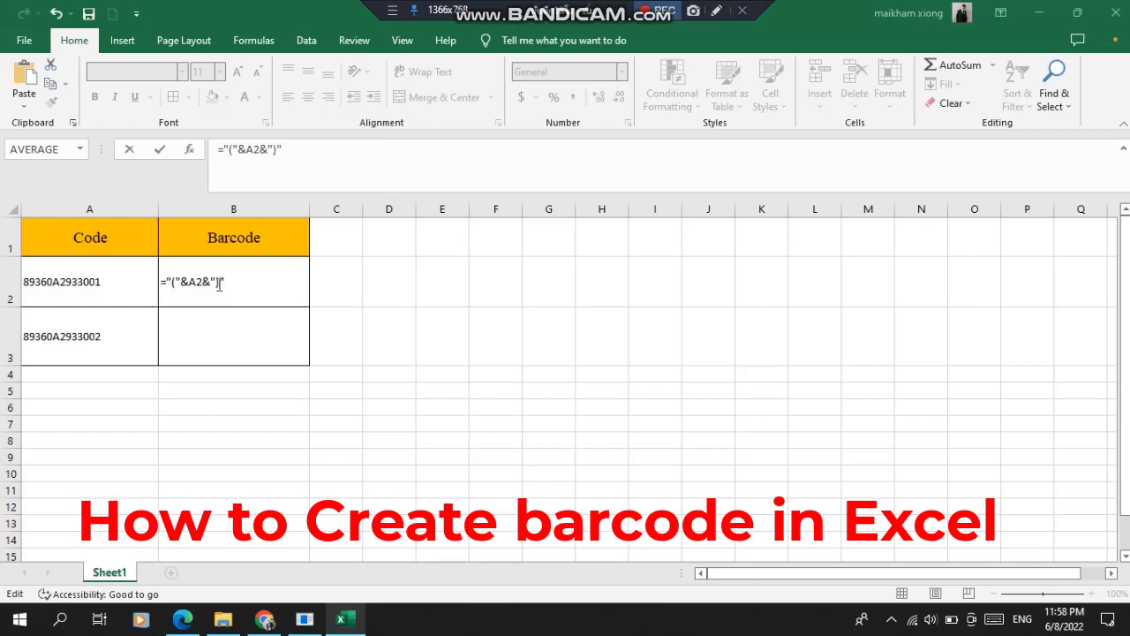
# Step: Confirm ="("&A2&")" in B2, apply the IDAutomation barcode font, and widen column B to fit
pyautogui.click(219, 282)
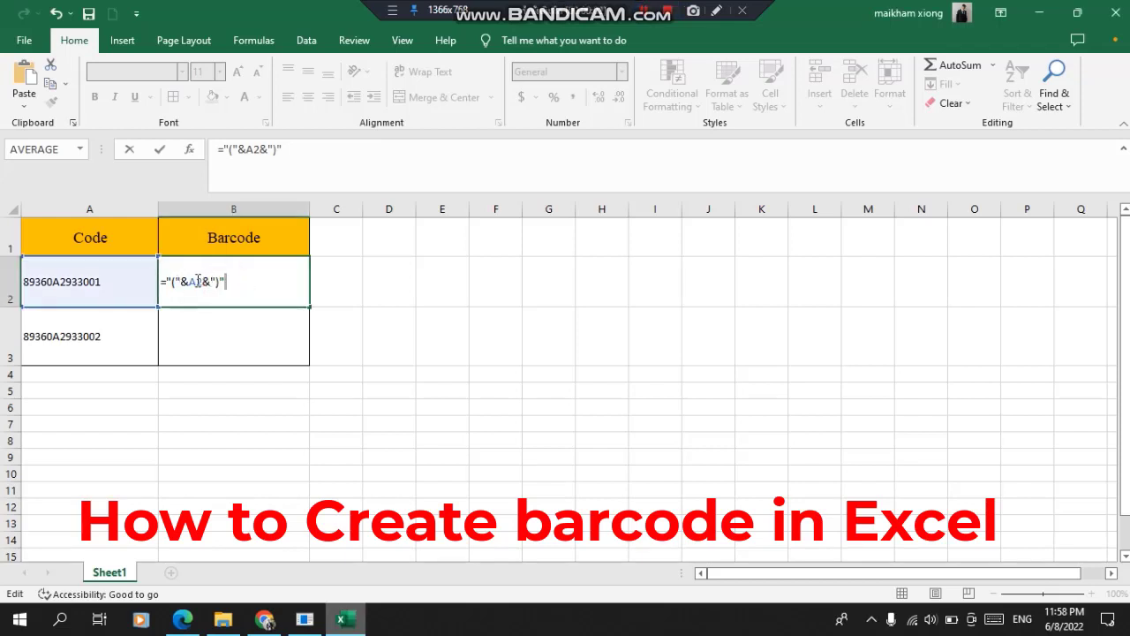
pyautogui.click(93, 283)
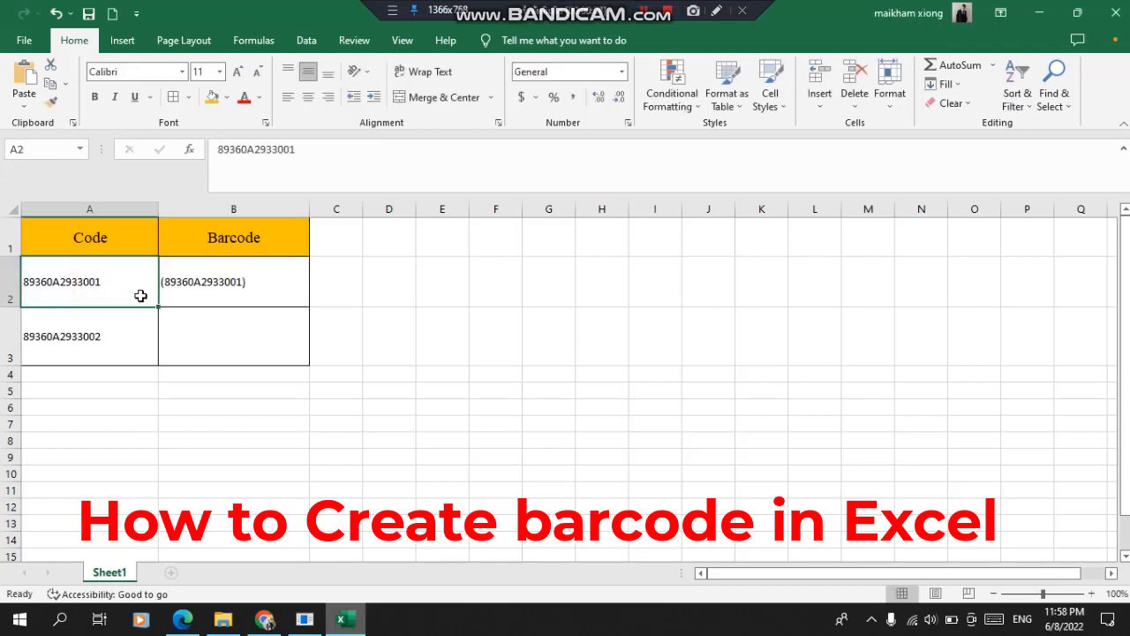
pyautogui.click(215, 300)
pyautogui.click(182, 72)
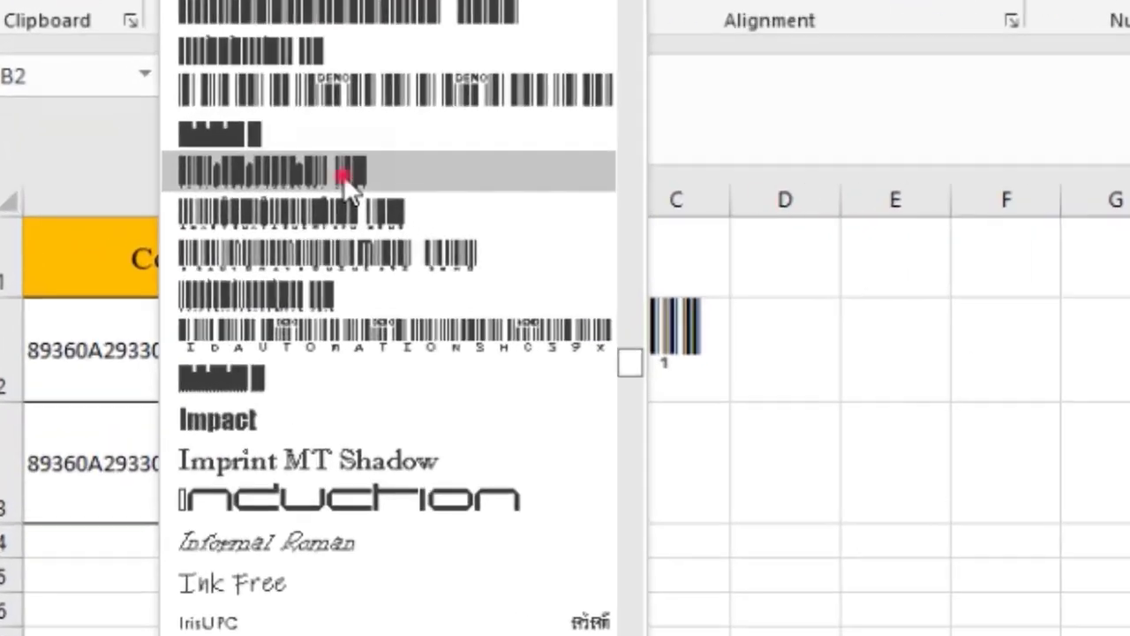
pyautogui.click(166, 195)
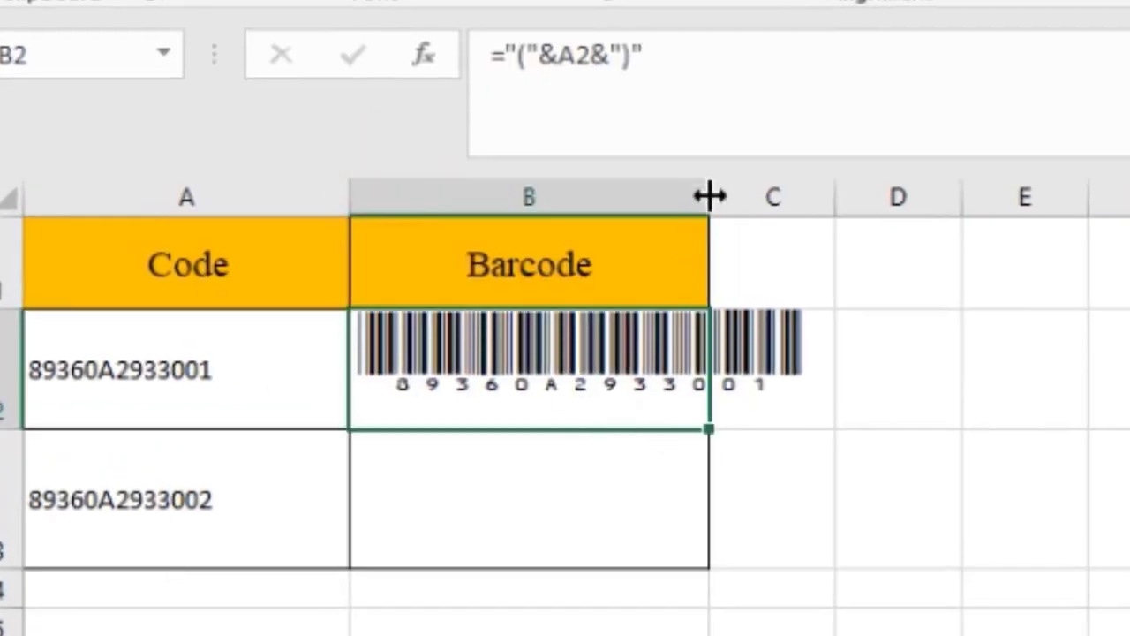
pyautogui.moveTo(709, 197); pyautogui.dragTo(820, 214)
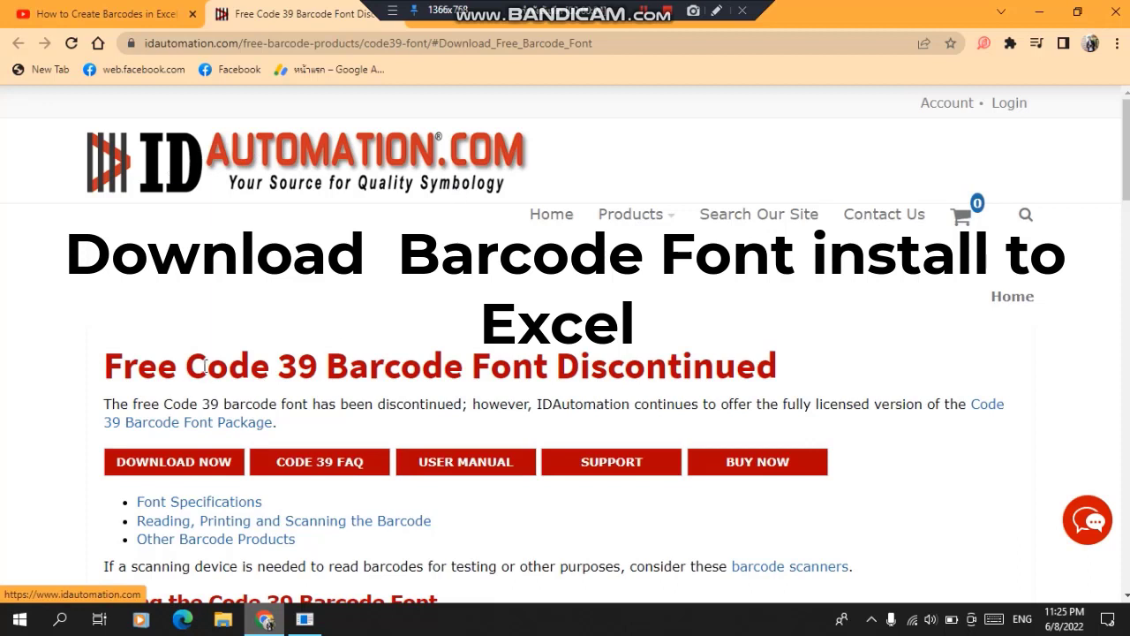
# Step: Download IDAutomationCode39.zip, the free Code 39 font package, from IDAutomation's page
pyautogui.moveTo(87, 363); pyautogui.dragTo(841, 378)
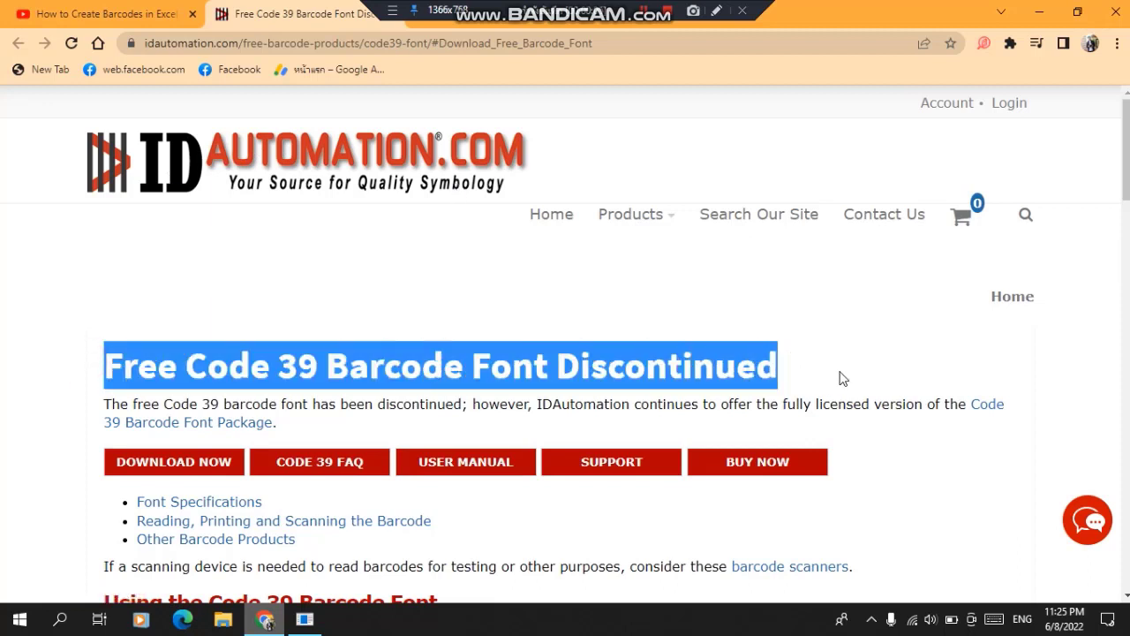
pyautogui.click(840, 378)
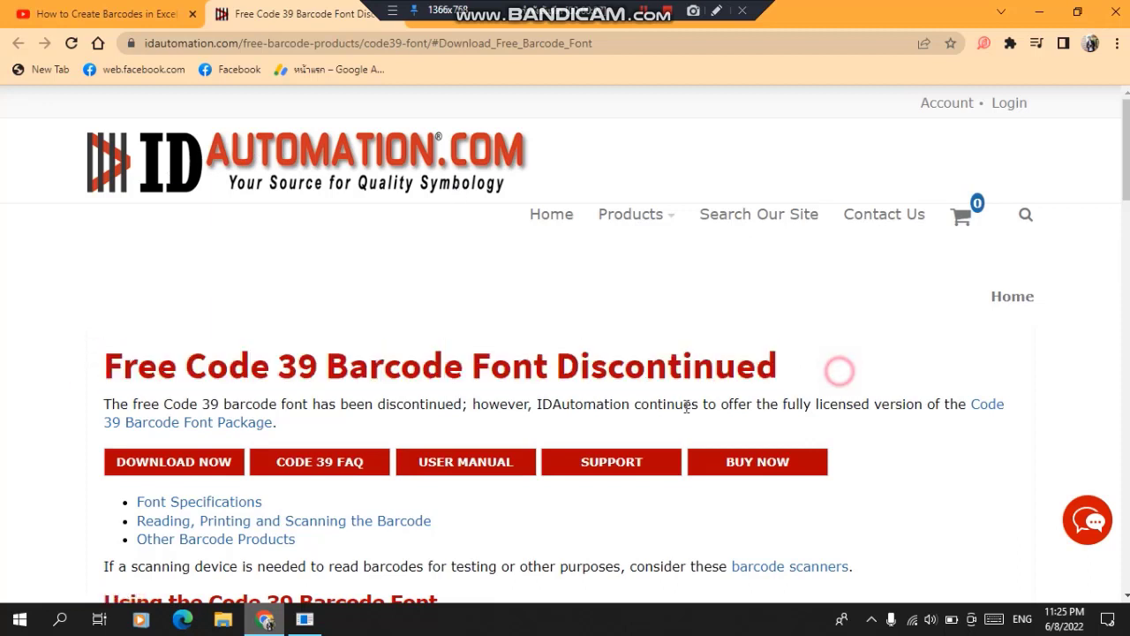
pyautogui.click(169, 461)
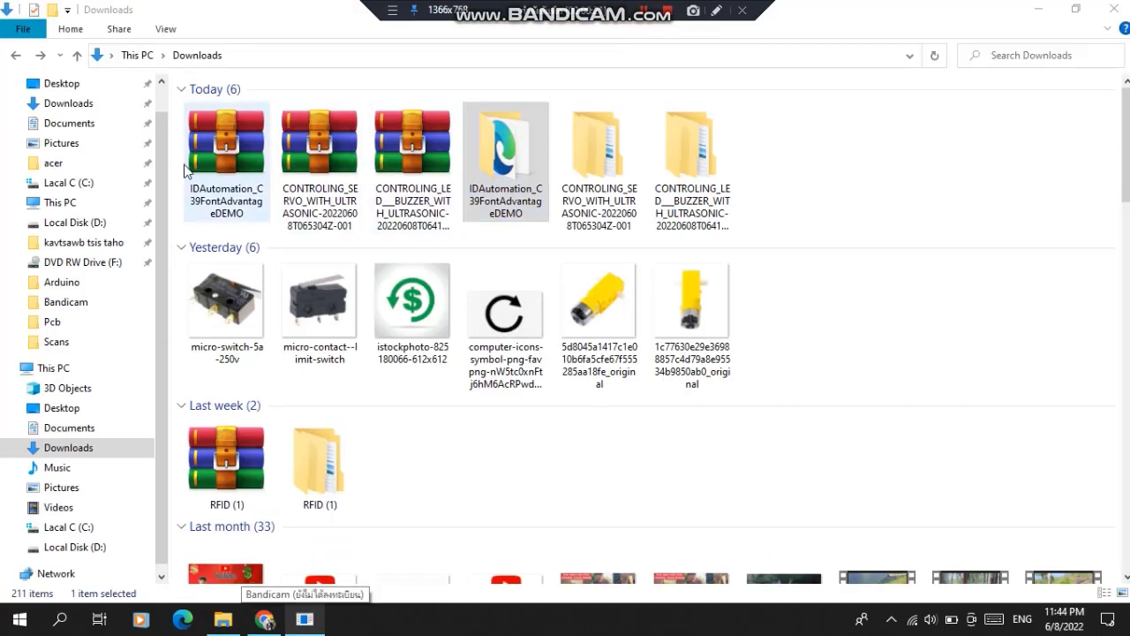
# Step: Extract the downloaded IDAutomation archive in Downloads
pyautogui.click(188, 168)
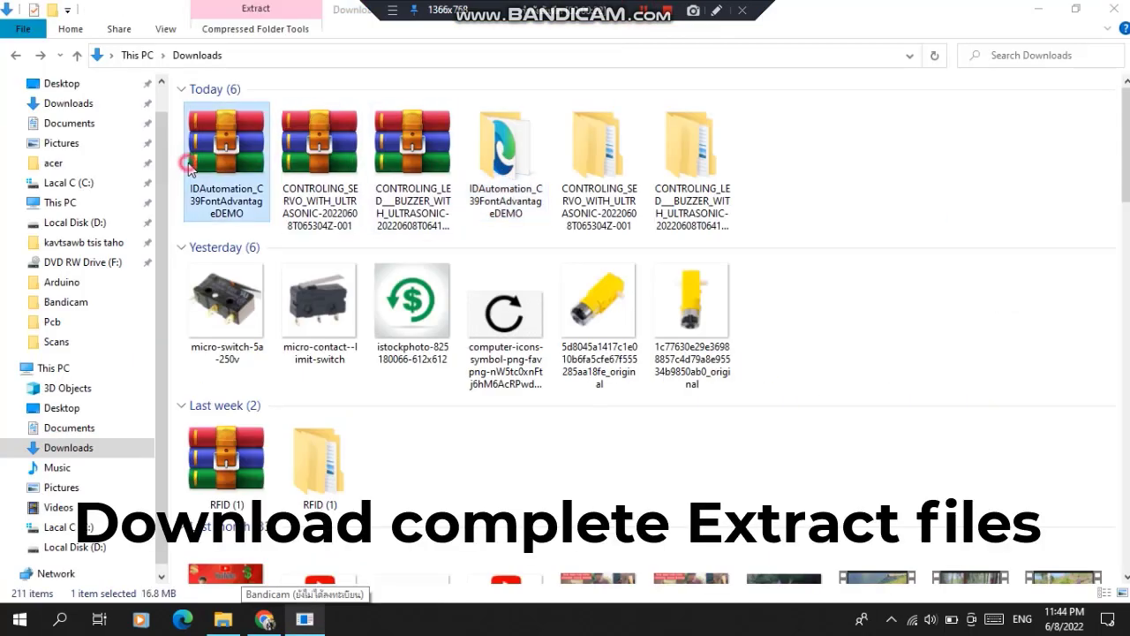
pyautogui.doubleClick(189, 167)
pyautogui.rightClick(190, 163)
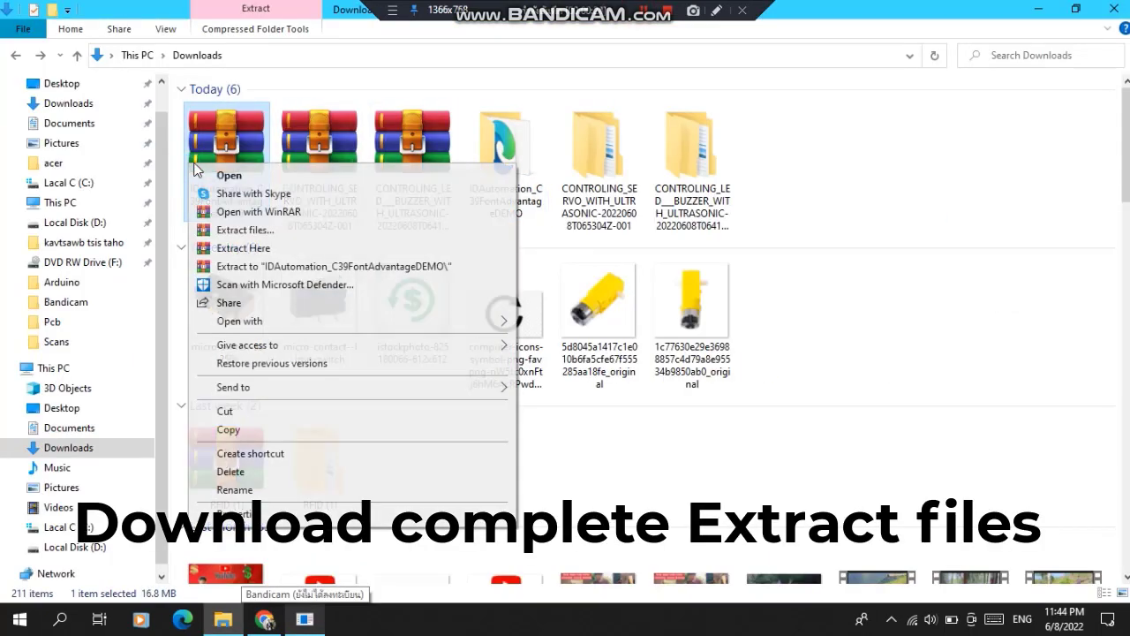
pyautogui.click(309, 234)
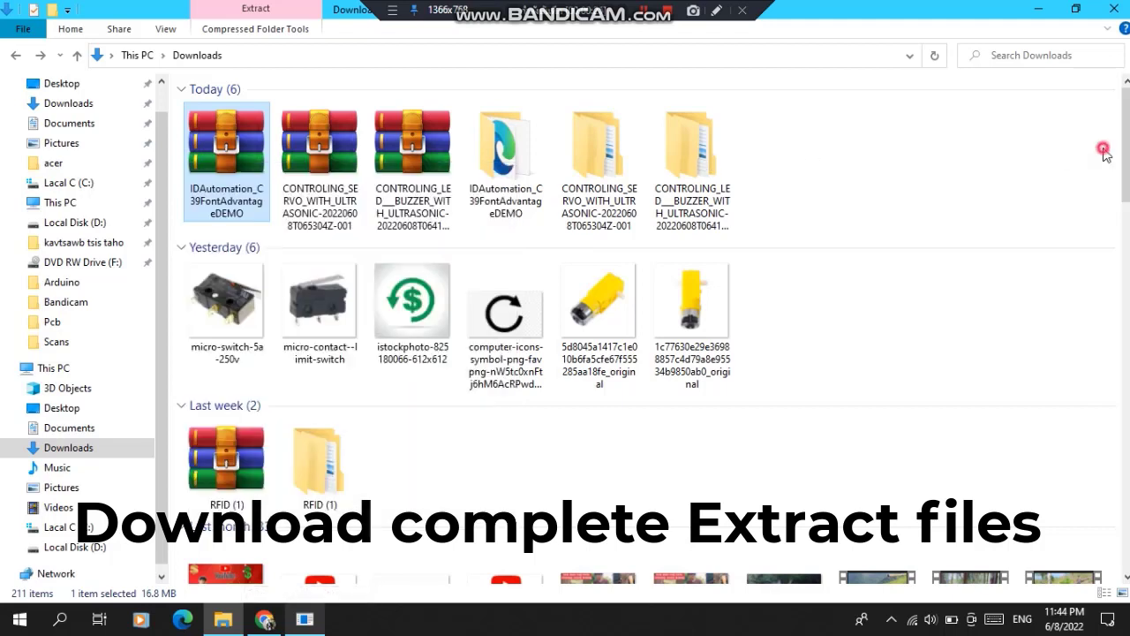
# Step: Open the extracted IDAutomation_C39FontAdvantageDEMO folder and select its setup application
pyautogui.click(496, 159)
pyautogui.doubleClick(496, 159)
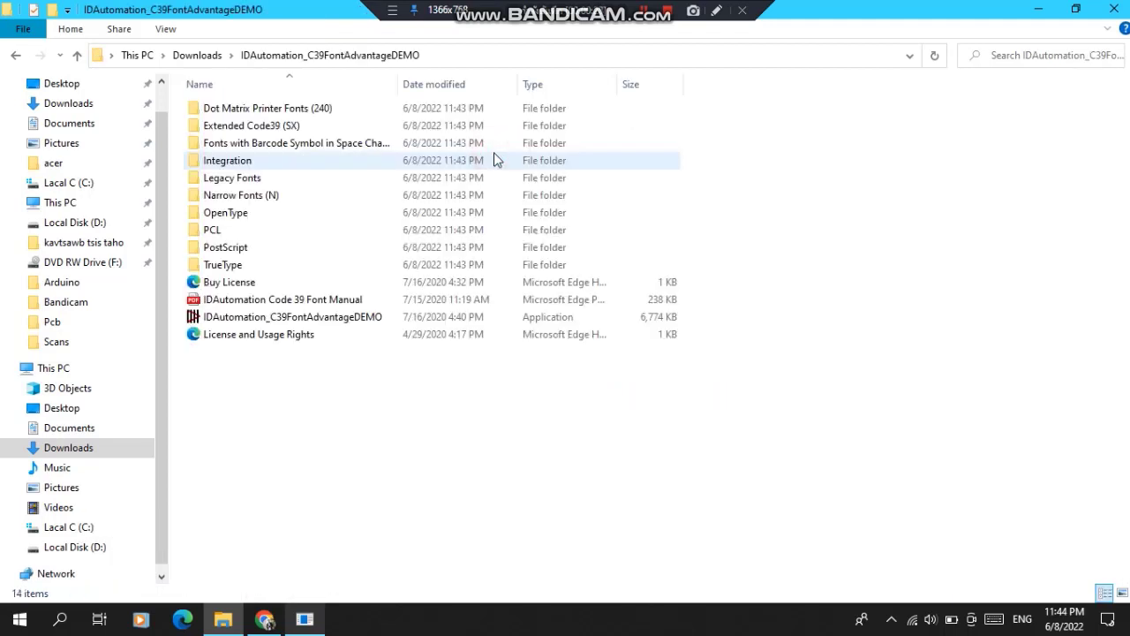
pyautogui.click(282, 321)
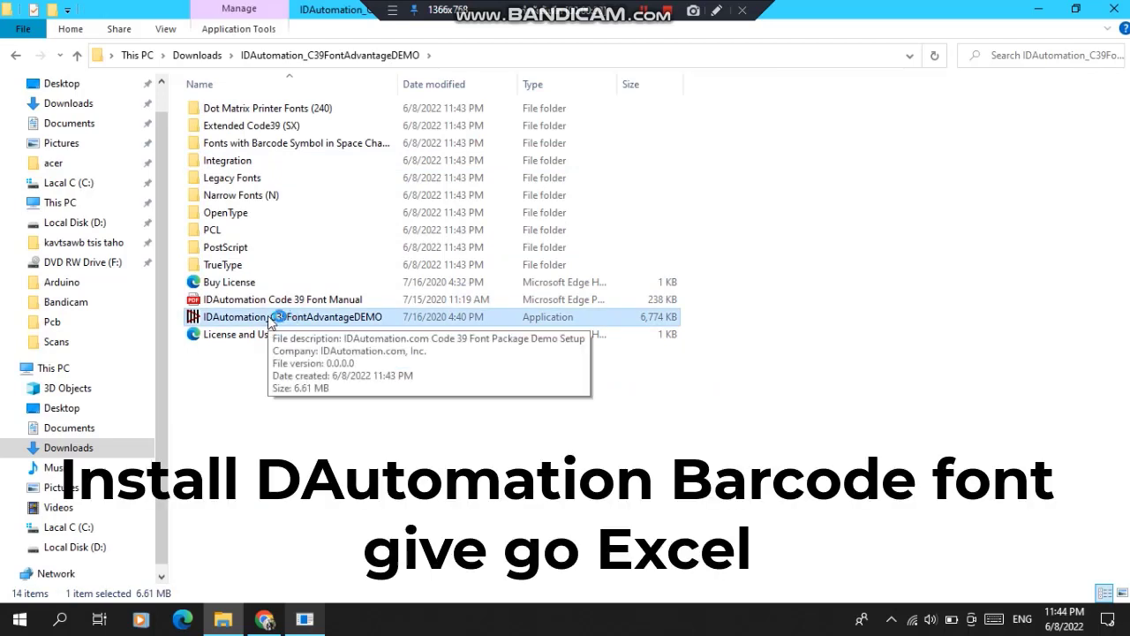
# Step: Launch the IDAutomation setup and accept the licence agreement
pyautogui.doubleClick(271, 323)
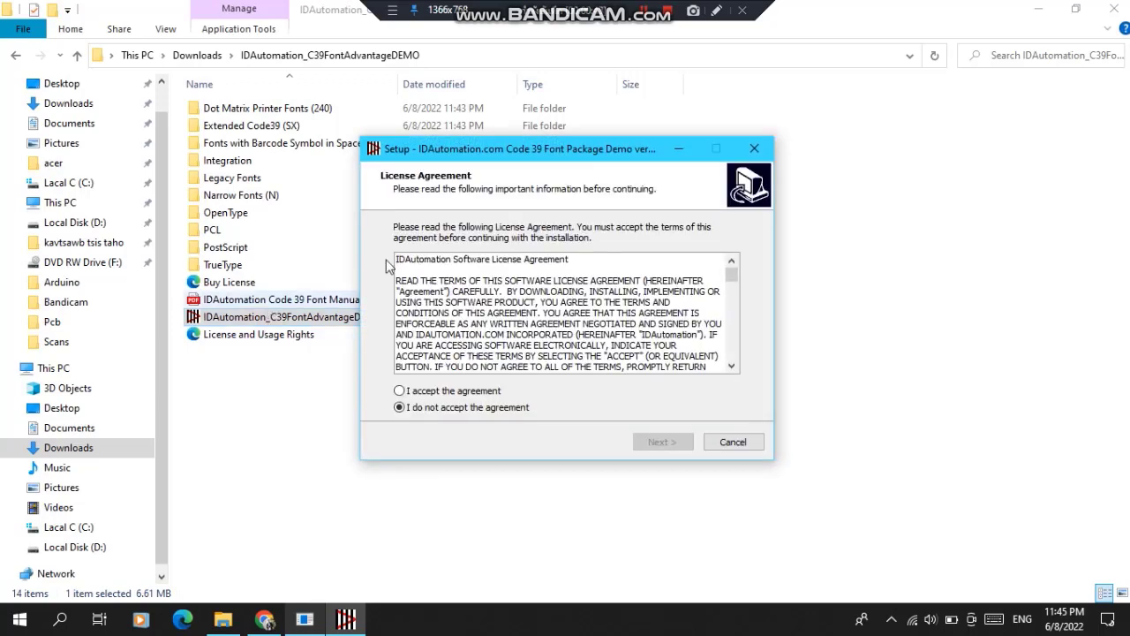
pyautogui.scroll(-4, 569, 329)
pyautogui.scroll(-4, 570, 328)
pyautogui.scroll(-4, 569, 328)
pyautogui.scroll(-3, 569, 327)
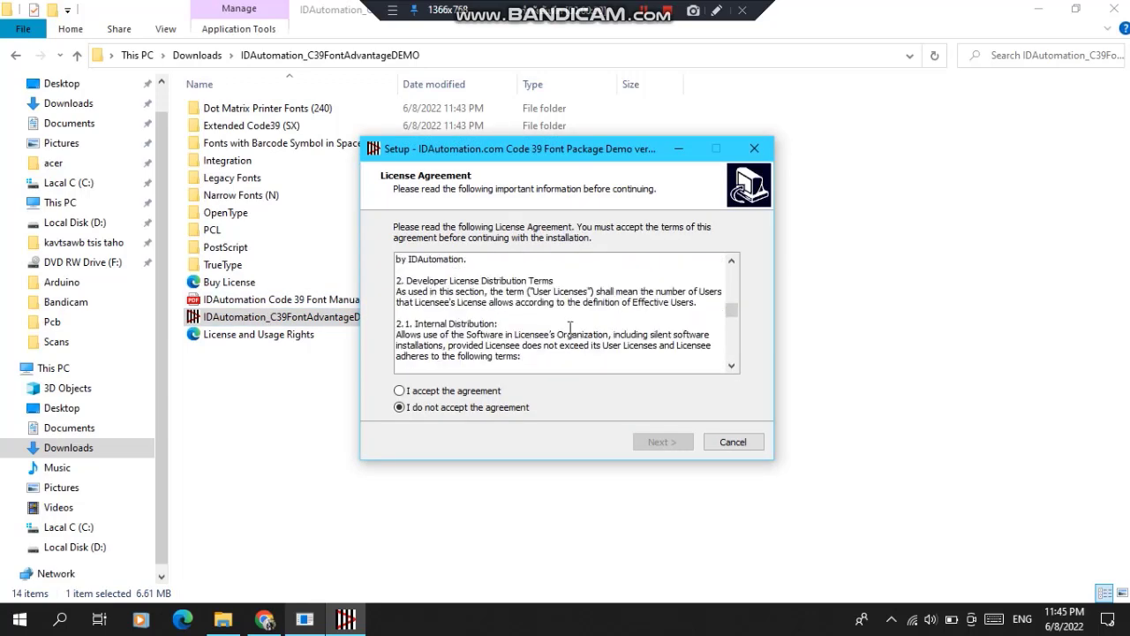
pyautogui.scroll(-3, 570, 327)
pyautogui.scroll(-3, 570, 326)
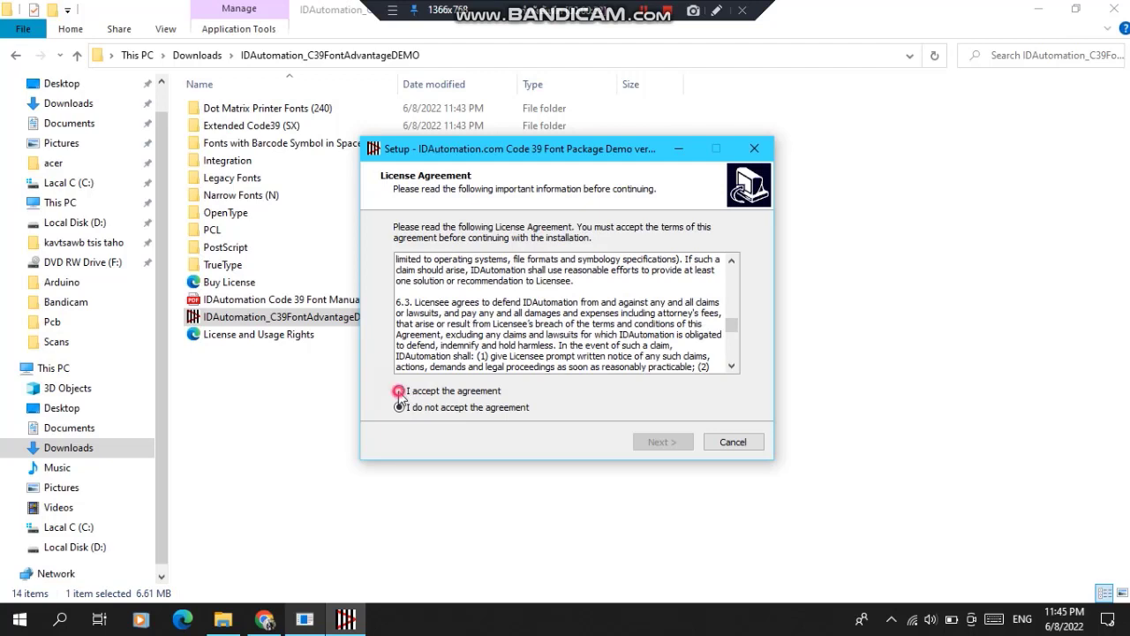
pyautogui.click(399, 391)
pyautogui.click(661, 442)
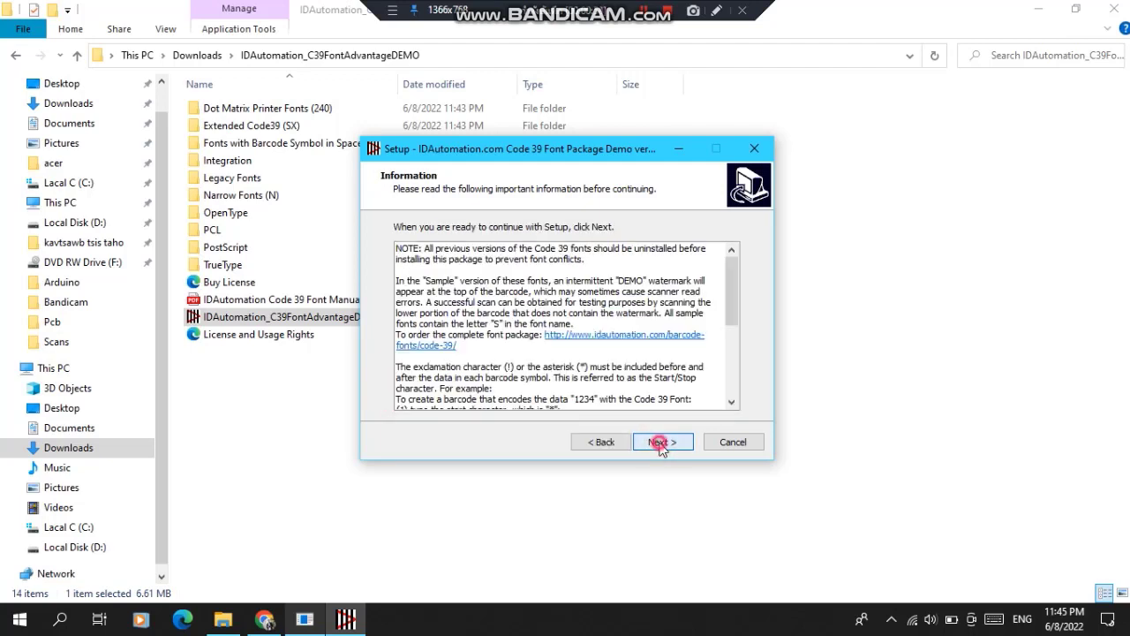
# Step: Keep the default location and Start Menu folder, add a desktop shortcut, and install
pyautogui.click(660, 443)
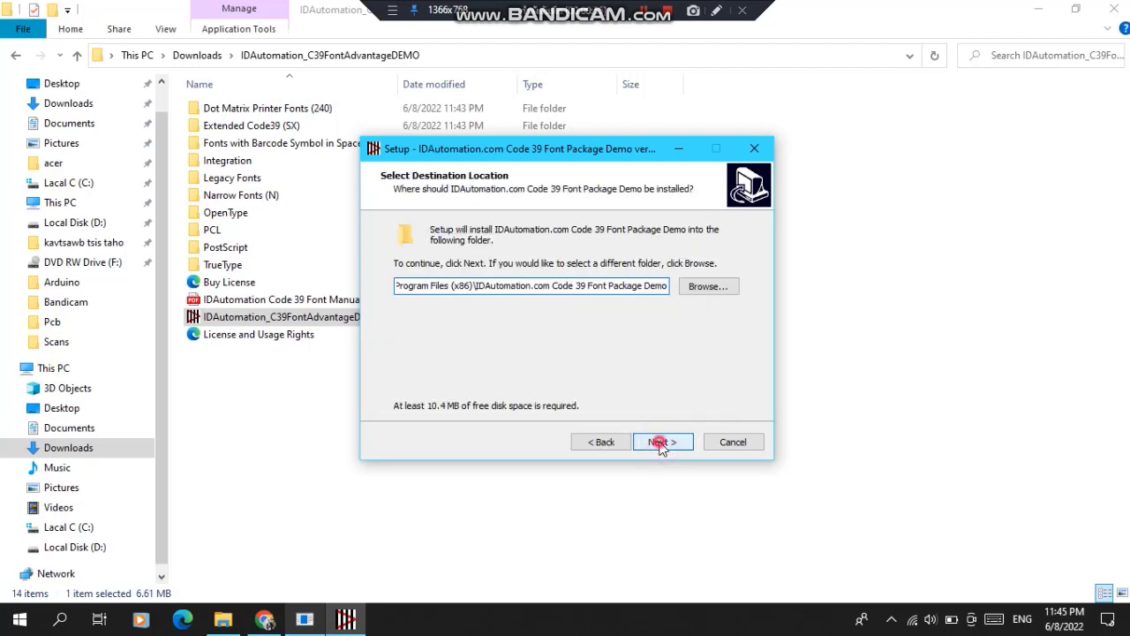
pyautogui.click(661, 442)
pyautogui.click(660, 443)
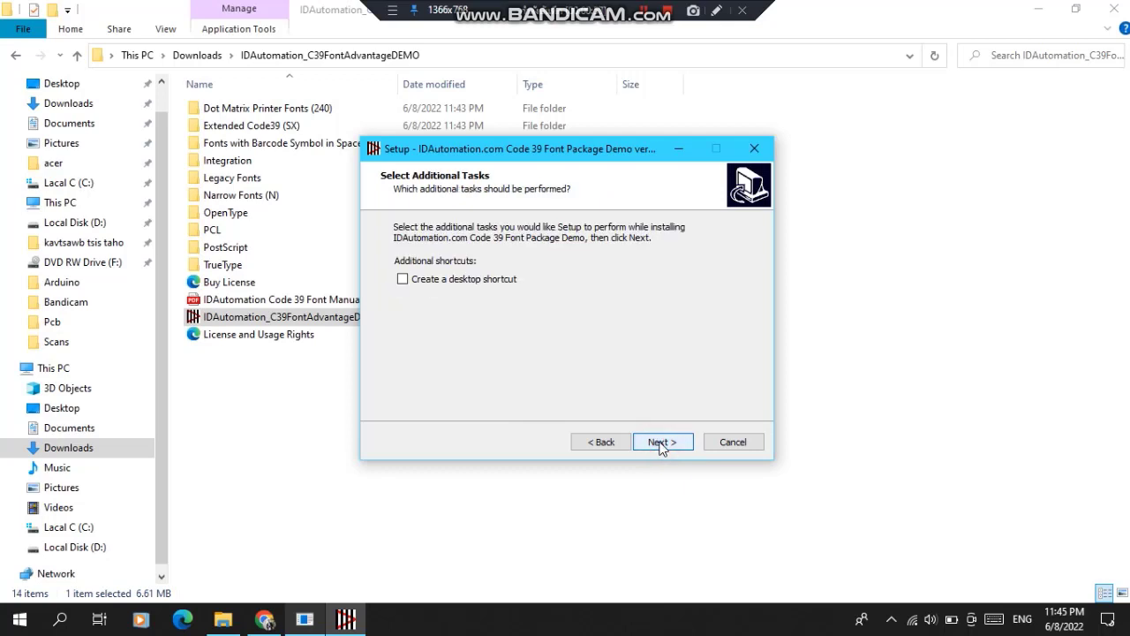
pyautogui.click(402, 279)
pyautogui.click(678, 444)
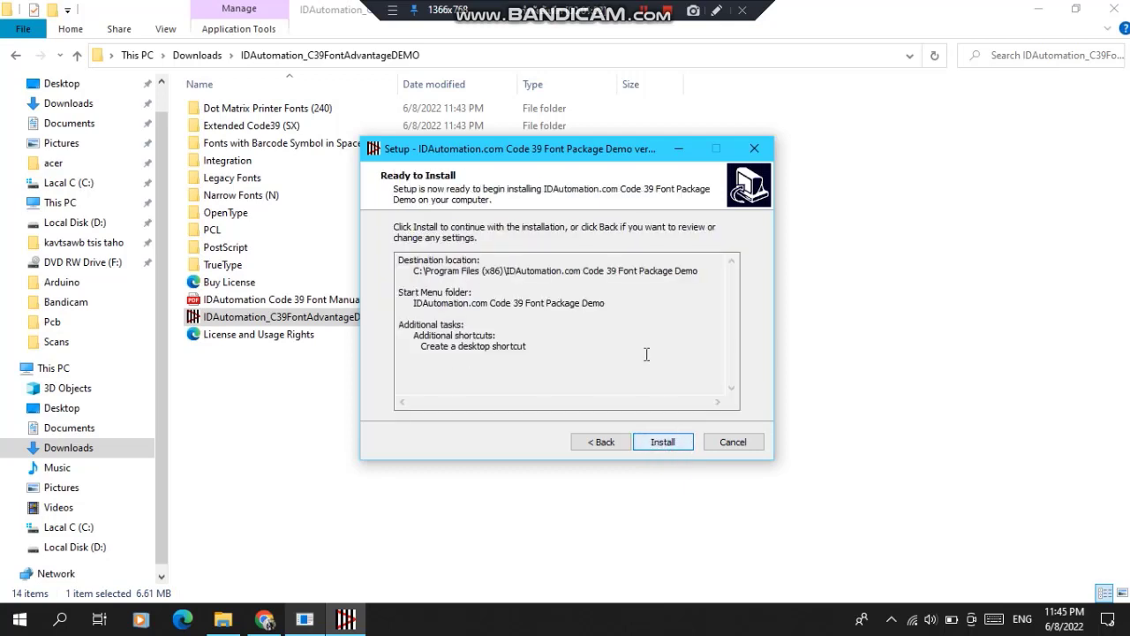
pyautogui.click(661, 442)
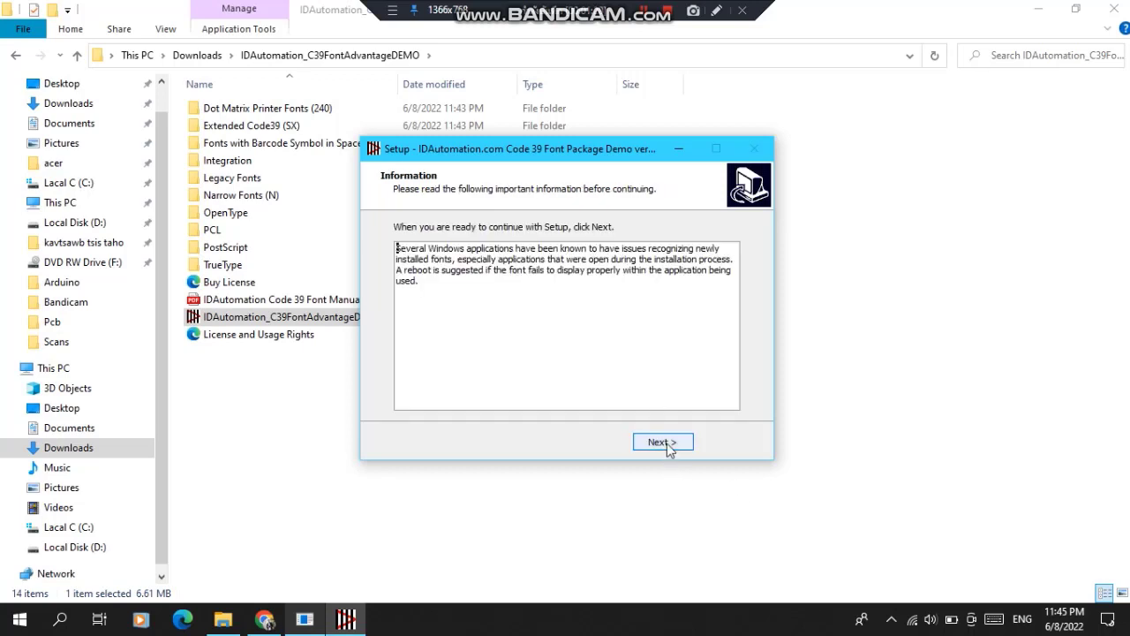
# Step: Finish the Code 39 Font Package Demo installer and minimise File Explorer
pyautogui.click(663, 443)
pyautogui.click(668, 444)
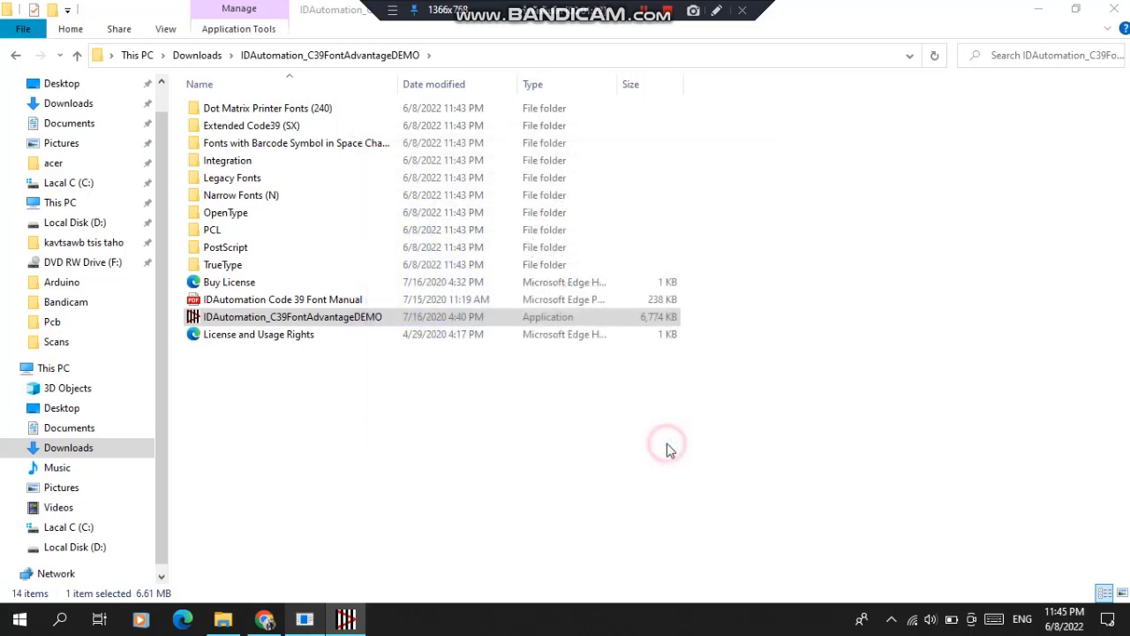
pyautogui.click(1039, 9)
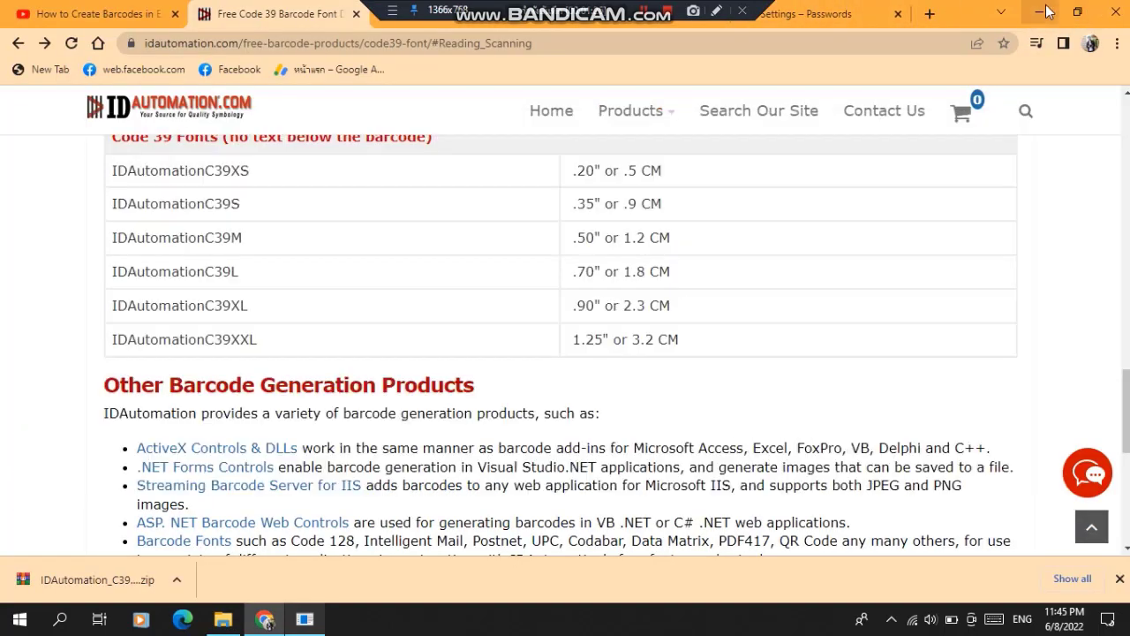
# Step: Start Excel from the desktop and dismiss the missing LaoScript8.xla add-in error
pyautogui.click(1038, 11)
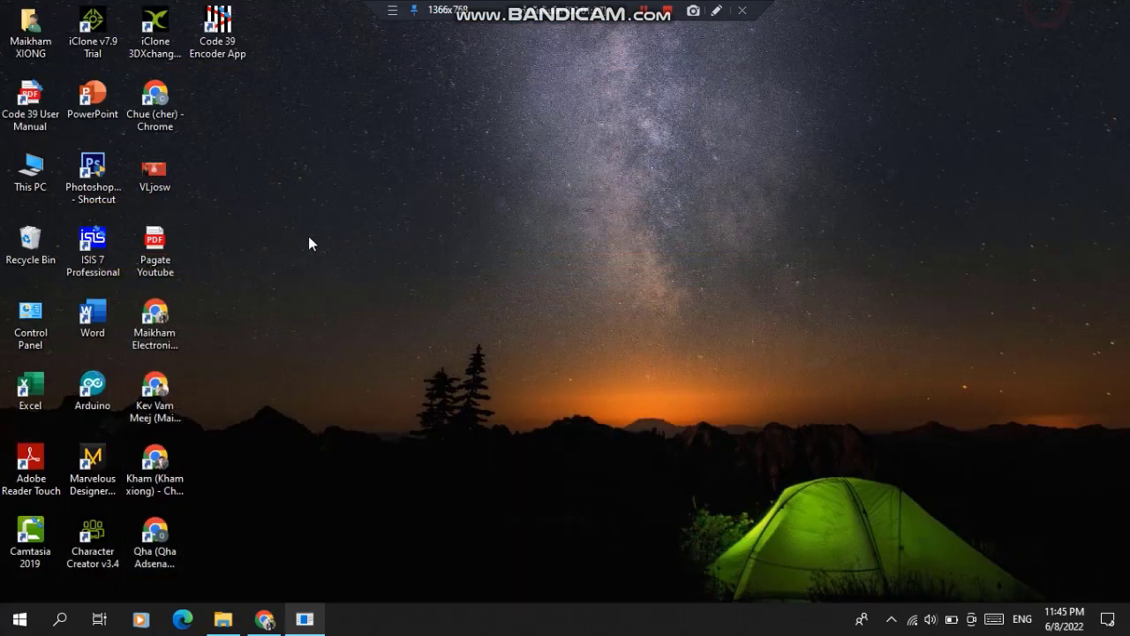
pyautogui.doubleClick(40, 390)
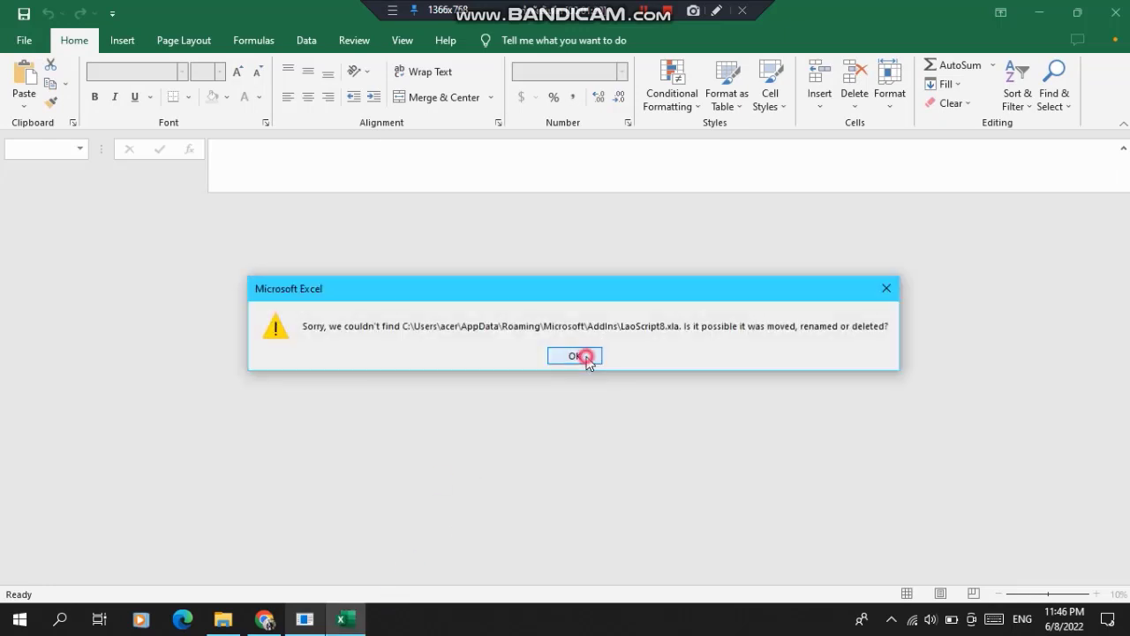
pyautogui.click(588, 356)
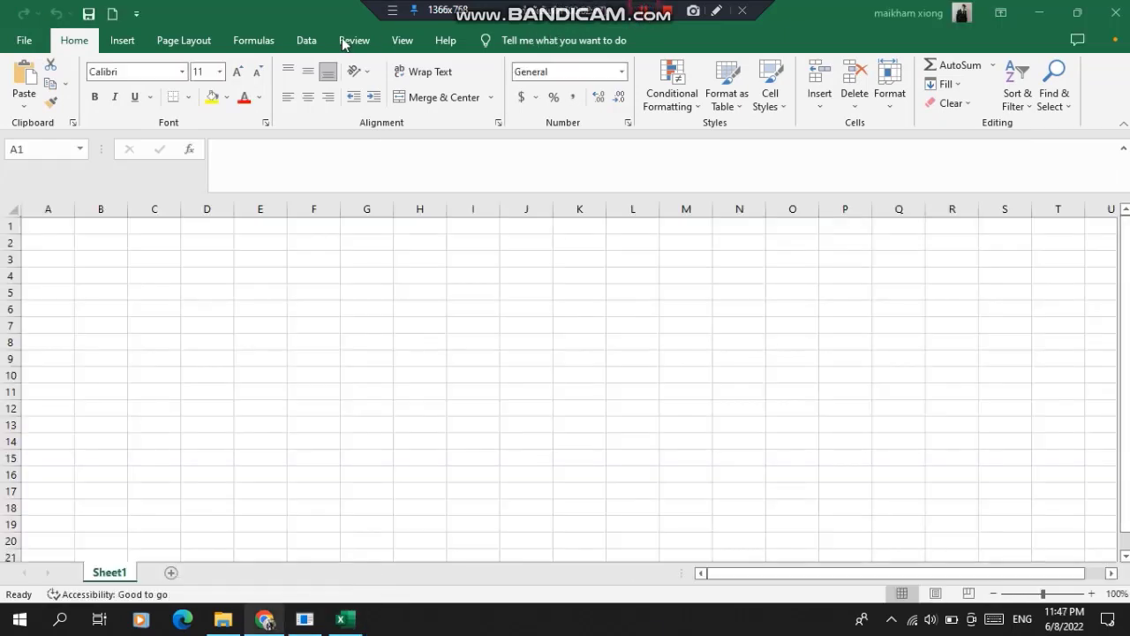
# Step: Scroll the Font list to confirm the IDAutomation barcode fonts are installed
pyautogui.click(181, 71)
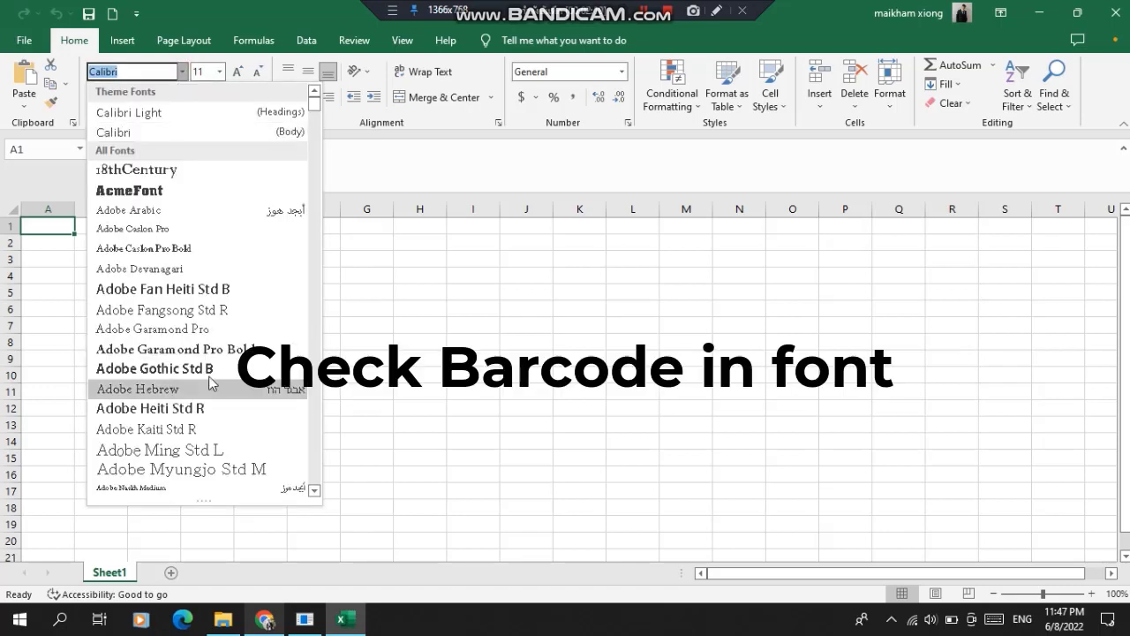
pyautogui.scroll(-10, 256, 283)
pyautogui.scroll(-10, 274, 351)
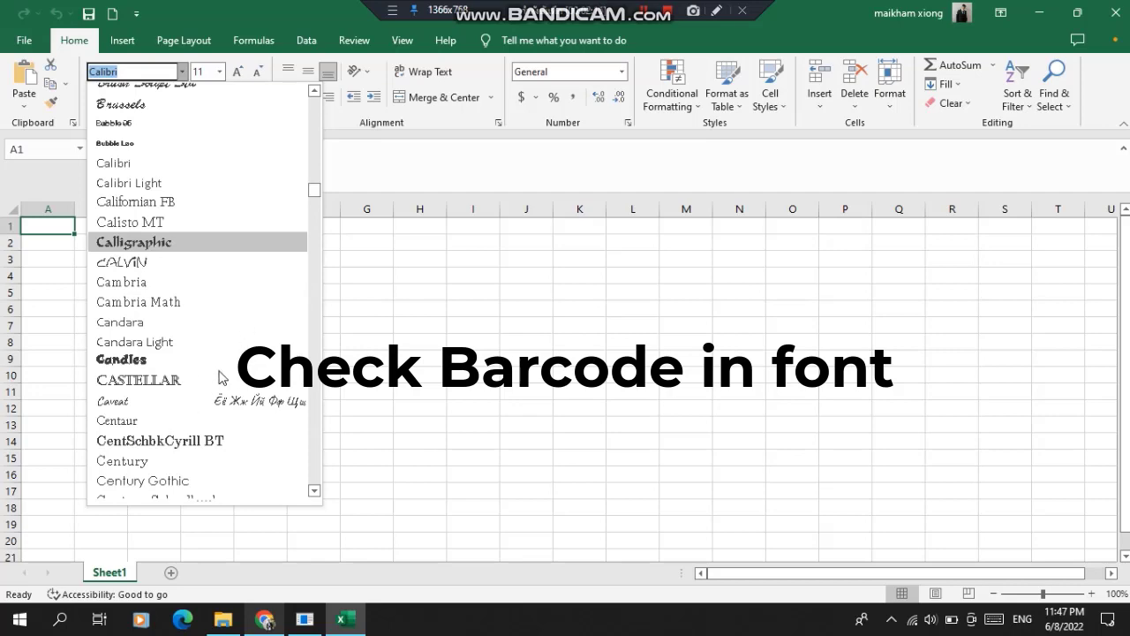
pyautogui.scroll(-5, 221, 375)
pyautogui.scroll(-10, 222, 373)
pyautogui.scroll(-12, 222, 373)
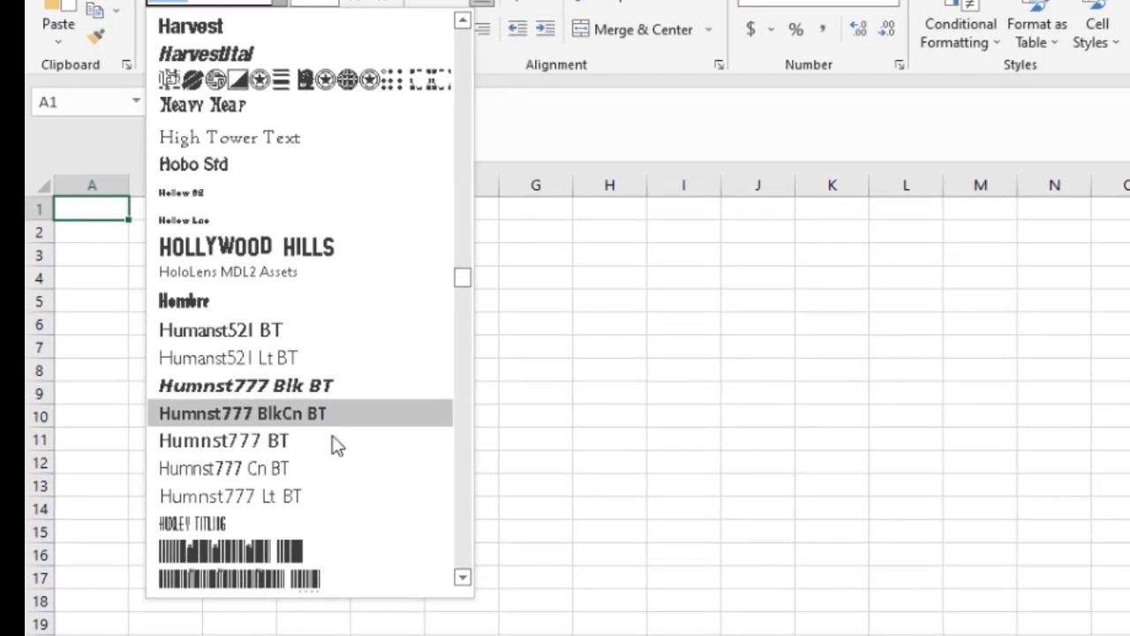
pyautogui.scroll(-5, 340, 450)
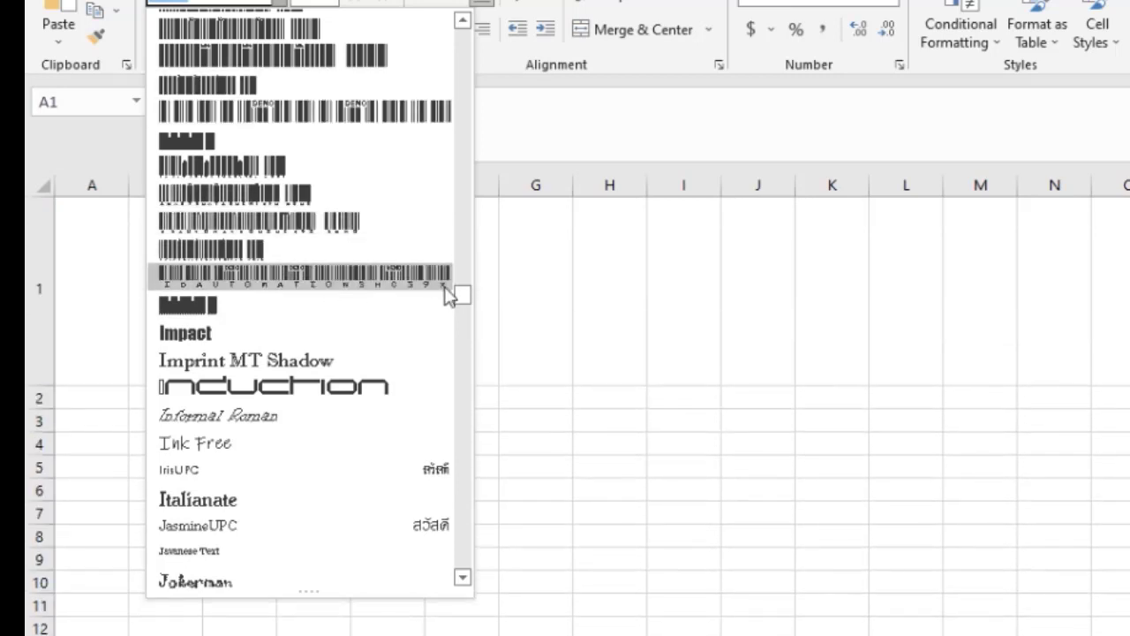
# Step: Bring up the Code/Barcode table with codes 89360A2933001 and 89360A2933002
pyautogui.moveTo(469, 303); pyautogui.dragTo(469, 292)
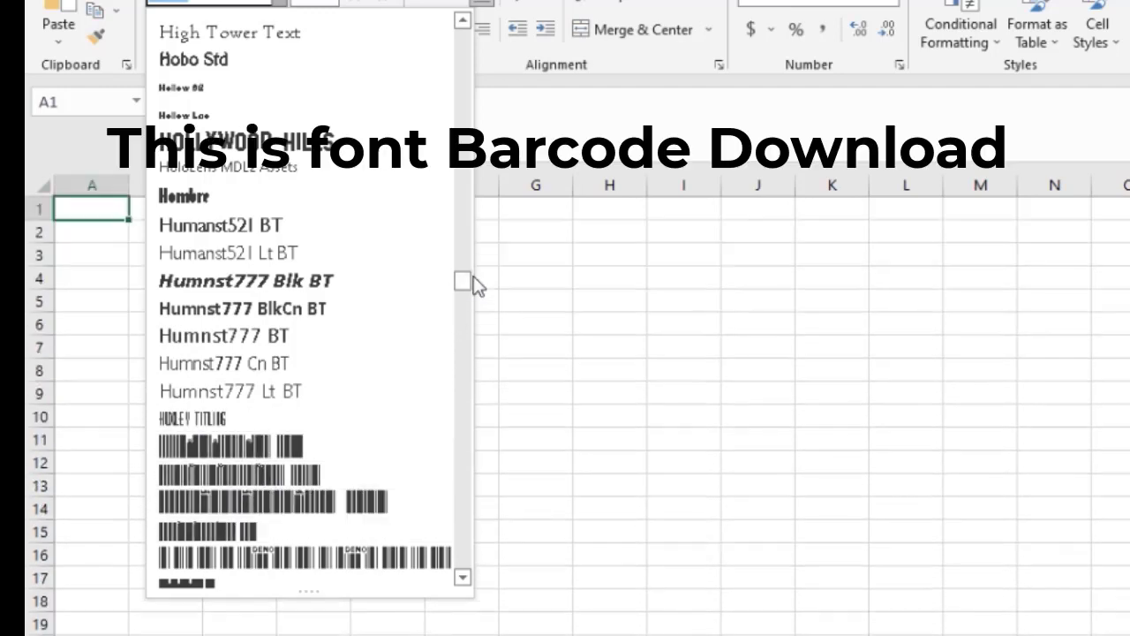
pyautogui.moveTo(465, 287); pyautogui.dragTo(458, 329)
pyautogui.scroll(-3, 451, 355)
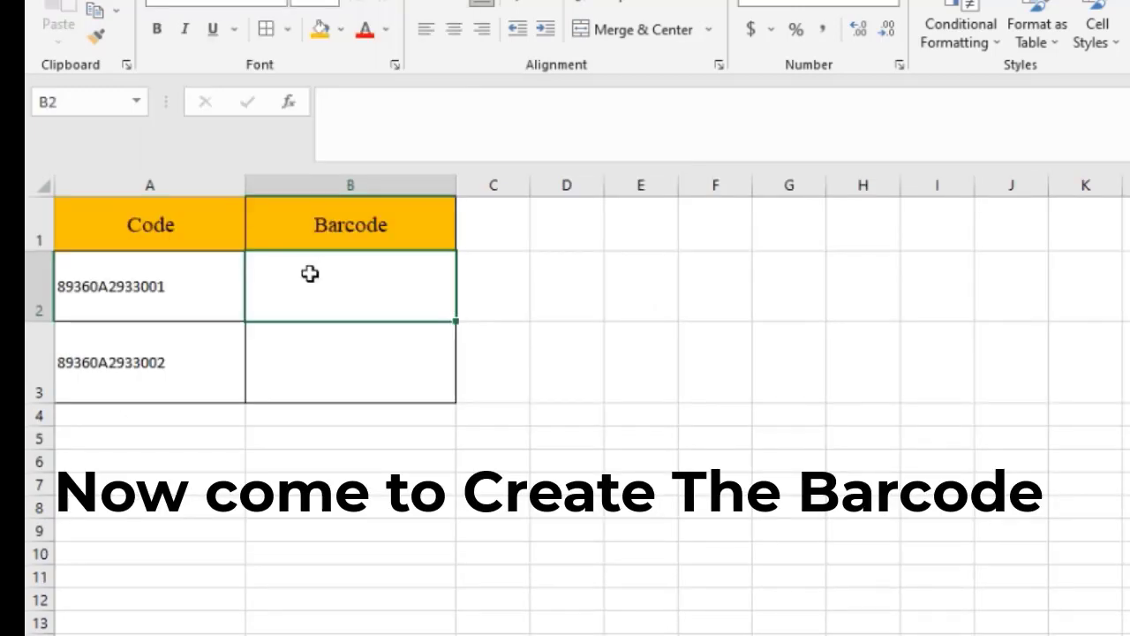
# Step: Enter ="("&A2&")" in B2 so it displays (89360A2933001)
pyautogui.write('=')
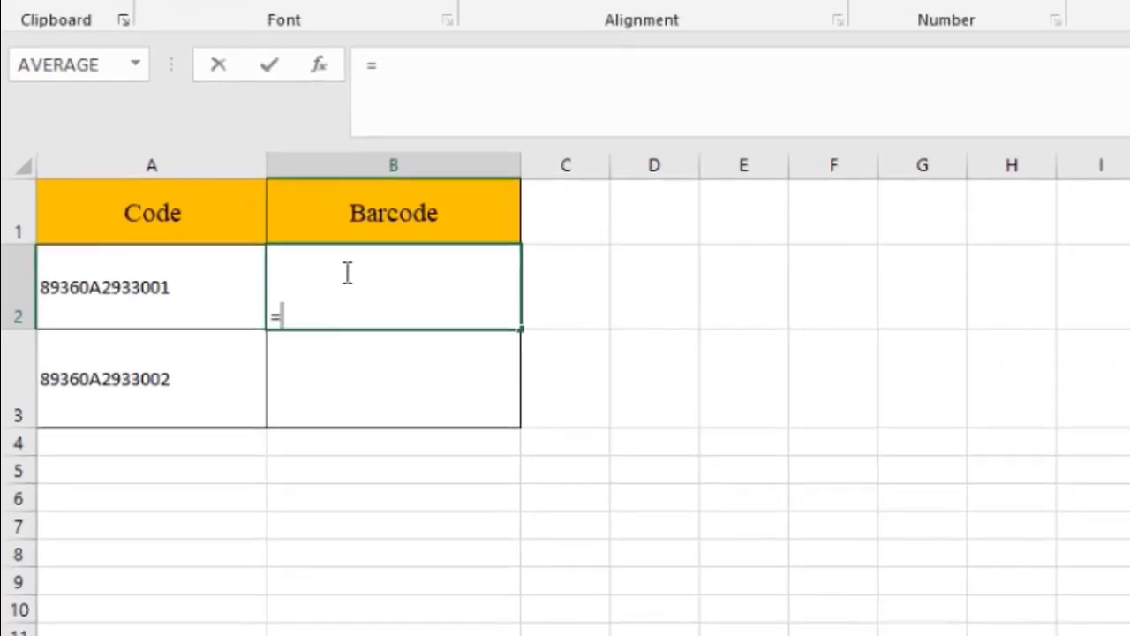
pyautogui.write('"("&A2&")"')
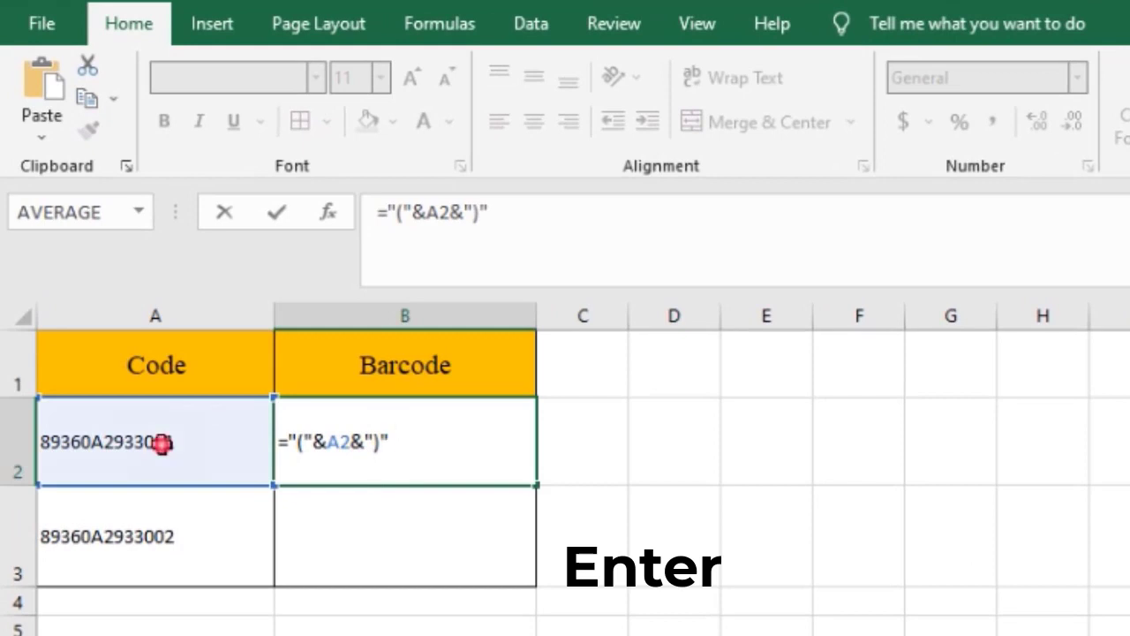
pyautogui.press('Return')
pyautogui.click(176, 446)
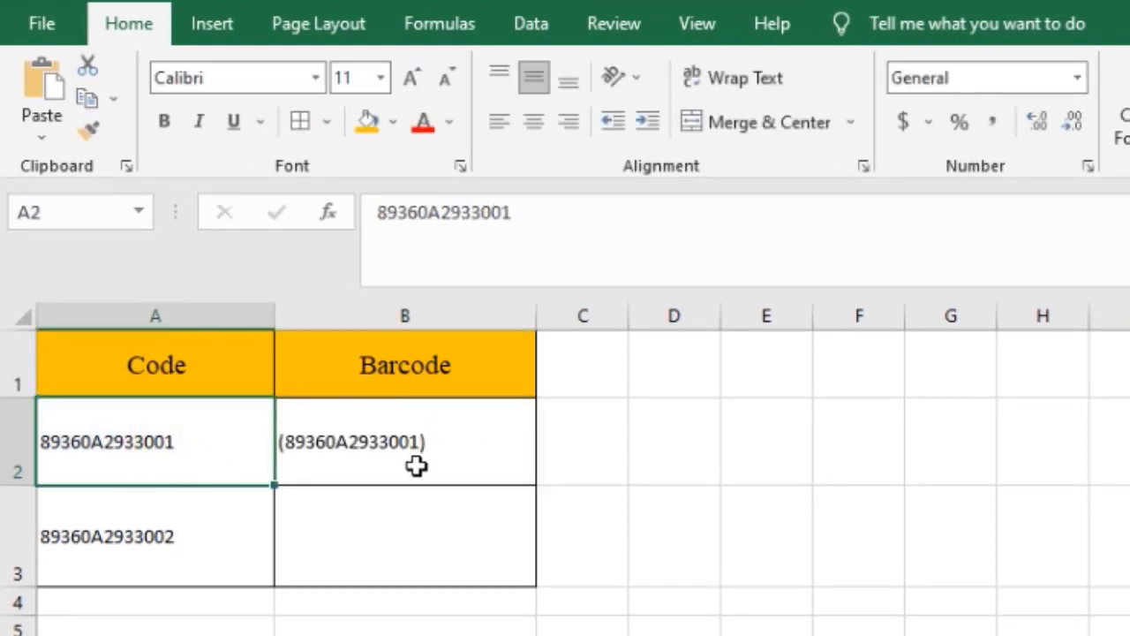
pyautogui.click(391, 456)
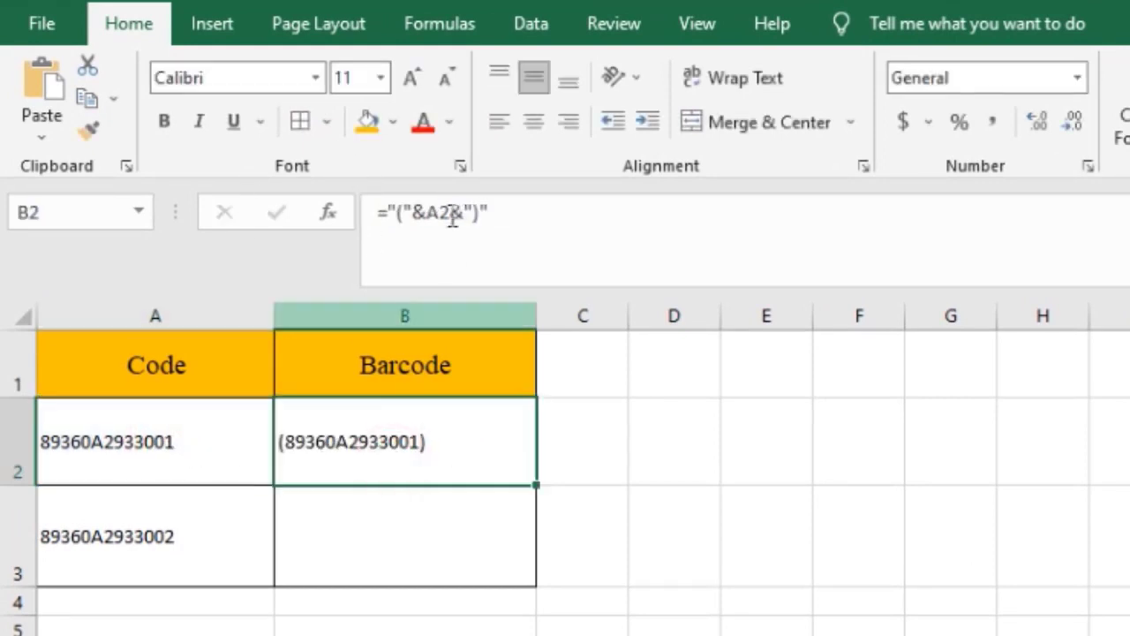
pyautogui.click(317, 76)
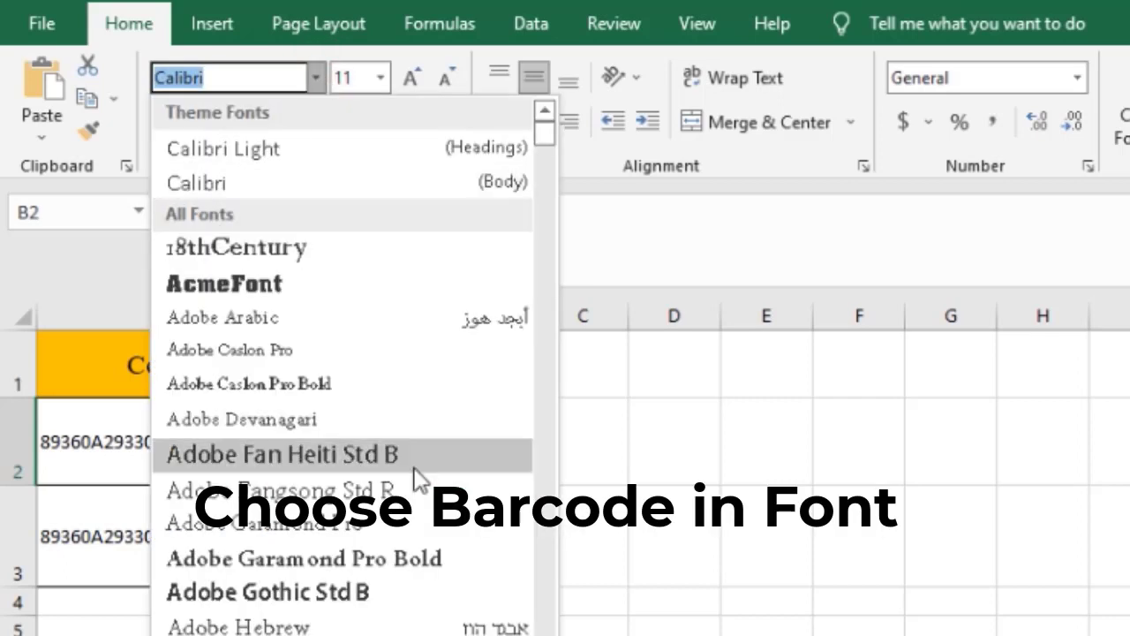
# Step: Apply the IDAutomationSHC39 font to B2, widen column B, and fill the formula to B3
pyautogui.scroll(-10, 371, 495)
pyautogui.scroll(-15, 371, 494)
pyautogui.click(305, 292)
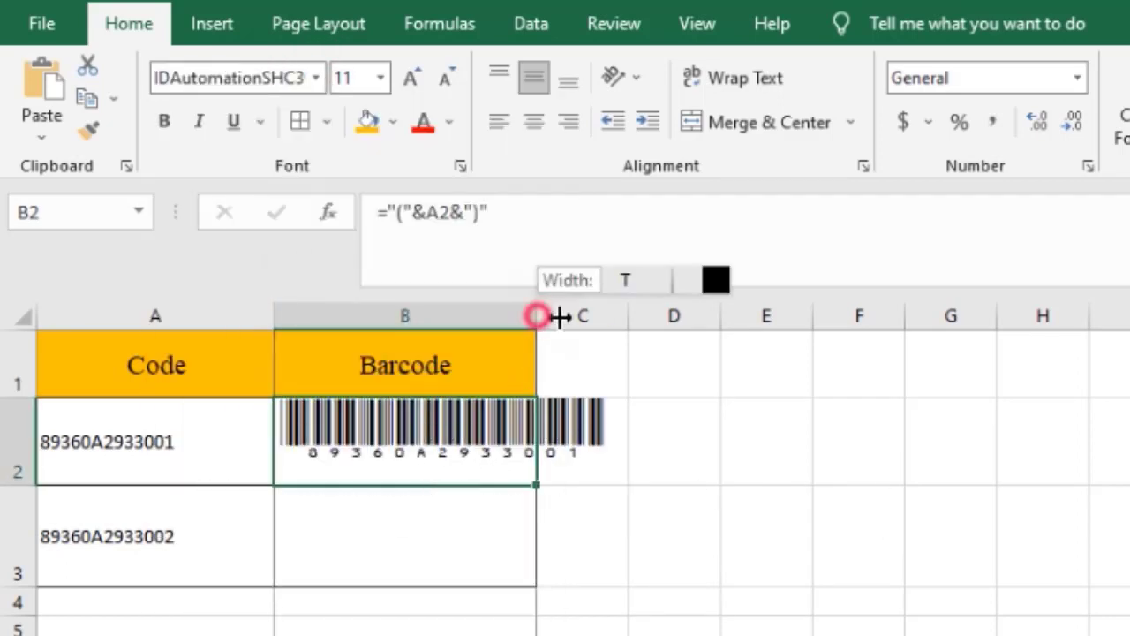
pyautogui.moveTo(535, 311); pyautogui.dragTo(617, 312)
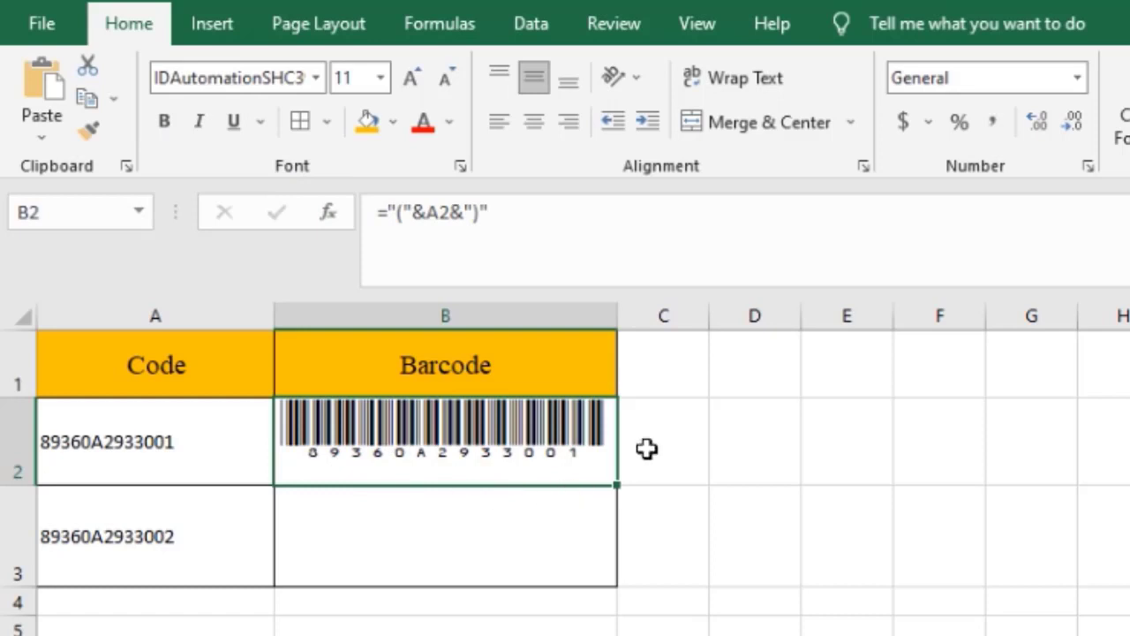
pyautogui.moveTo(617, 485); pyautogui.dragTo(609, 590)
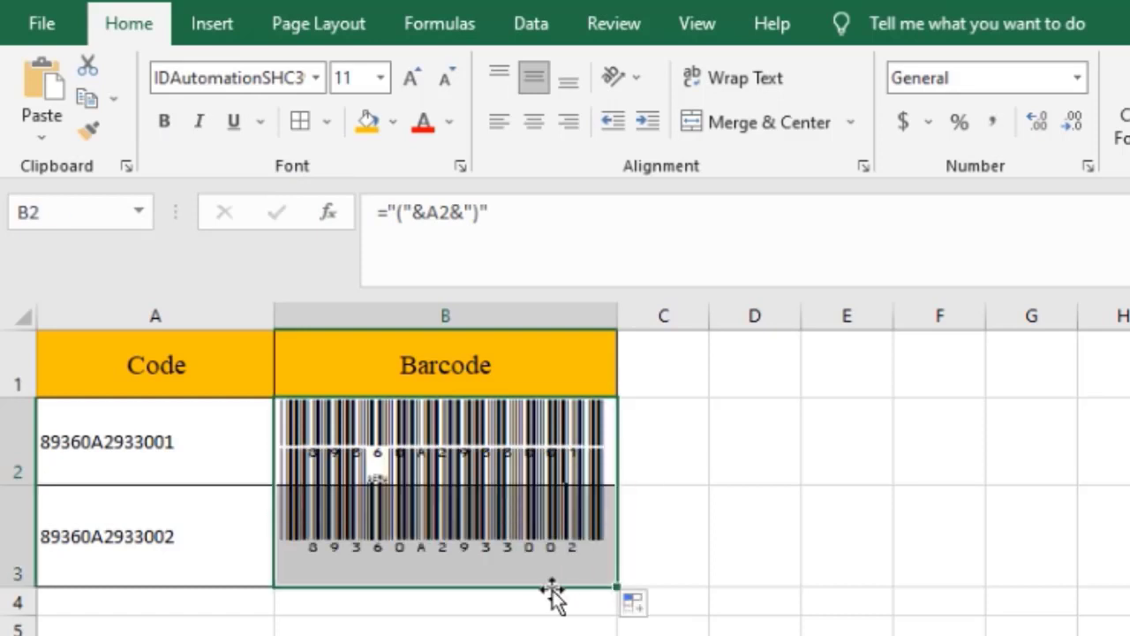
# Step: Resize row 2 taller so its barcode displays cleanly
pyautogui.click(576, 554)
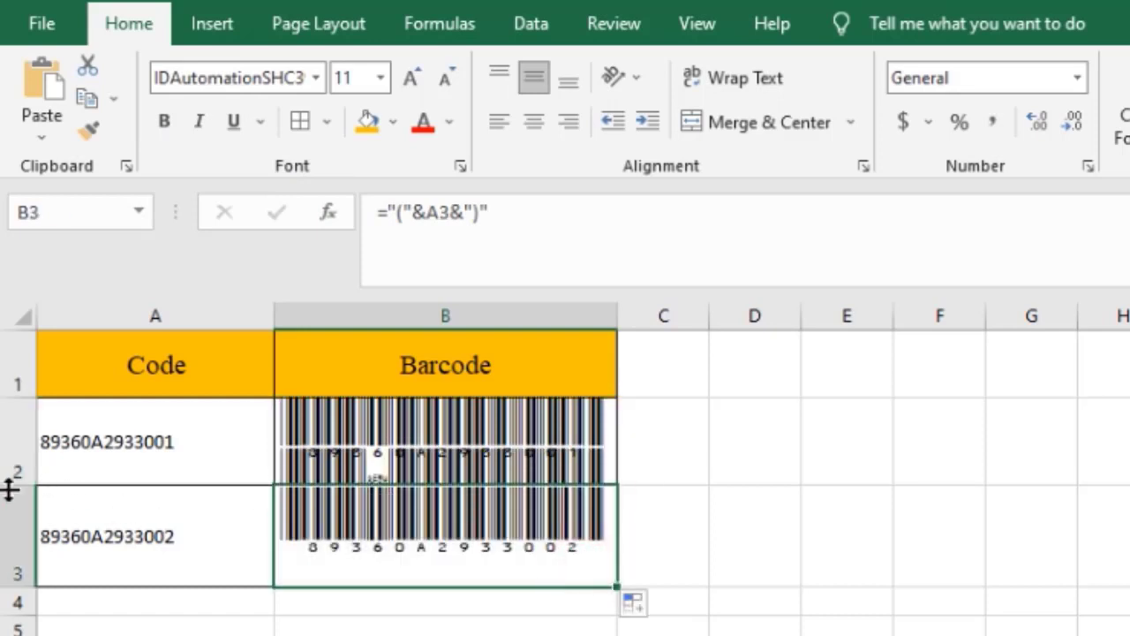
pyautogui.moveTo(14, 485); pyautogui.dragTo(15, 535)
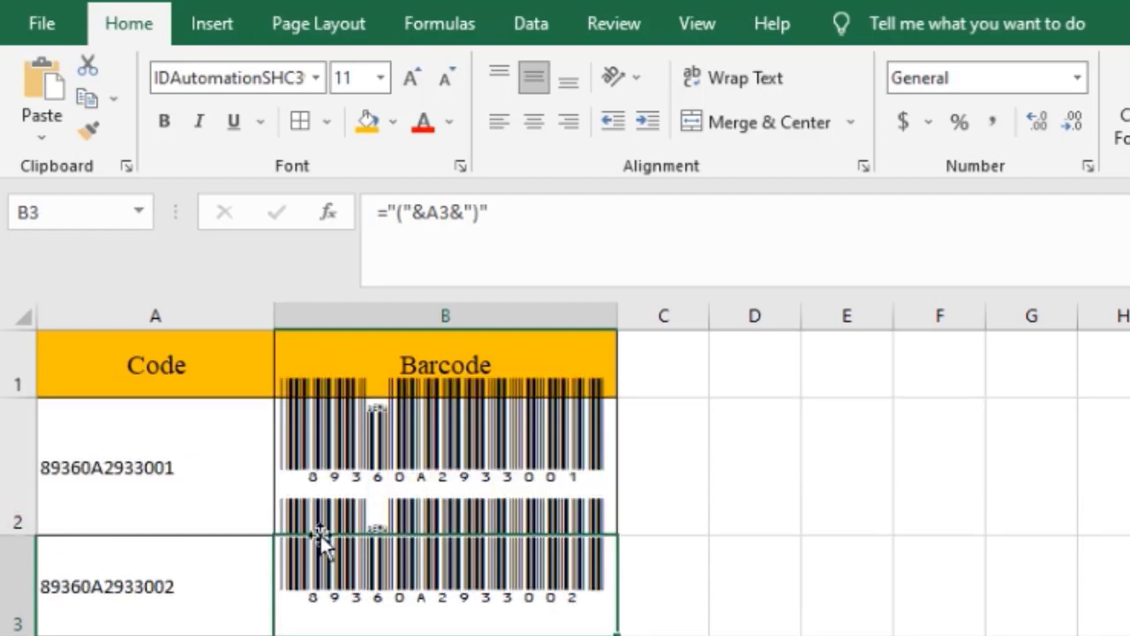
pyautogui.moveTo(19, 534); pyautogui.dragTo(19, 585)
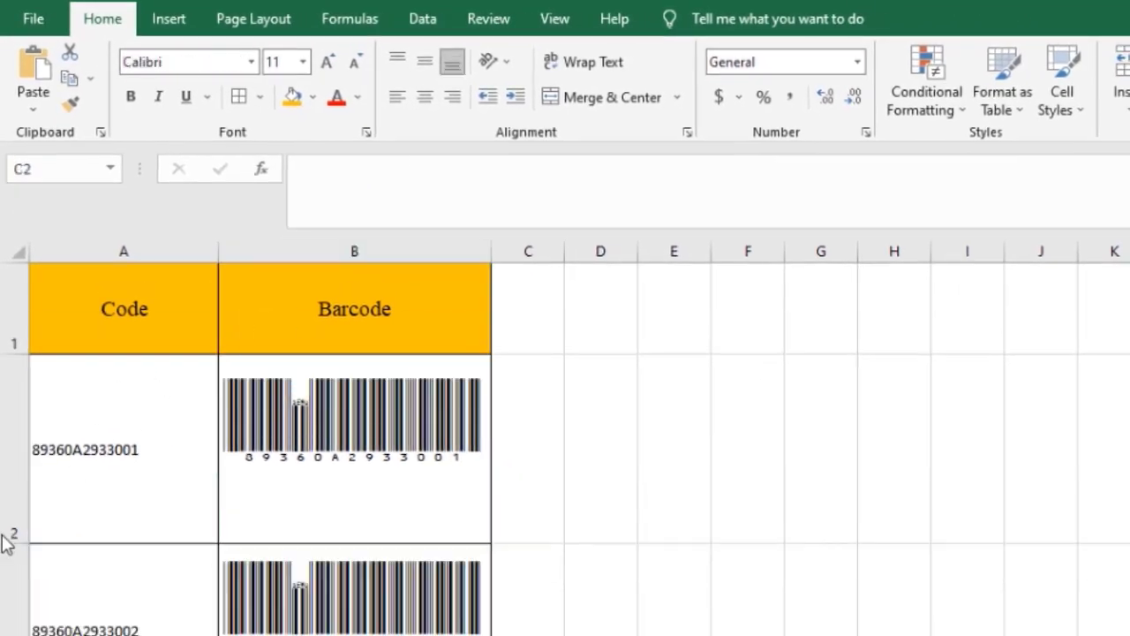
pyautogui.moveTo(24, 542); pyautogui.dragTo(24, 513)
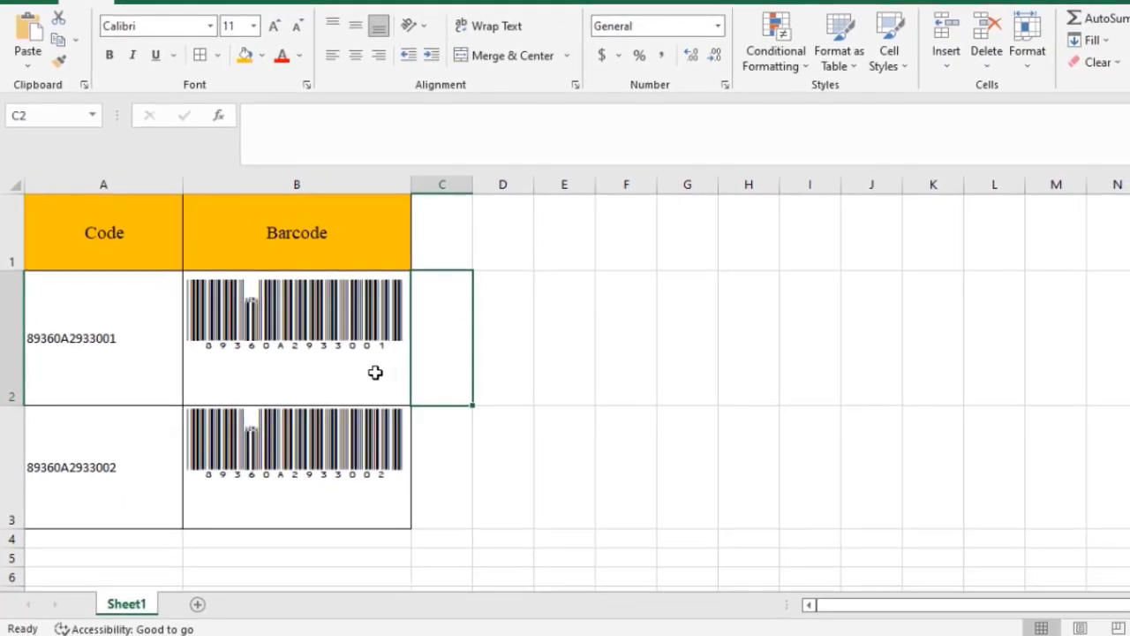
# Step: Verify B2 and B3 reference A2 and A3, then make row 4 much taller
pyautogui.click(272, 363)
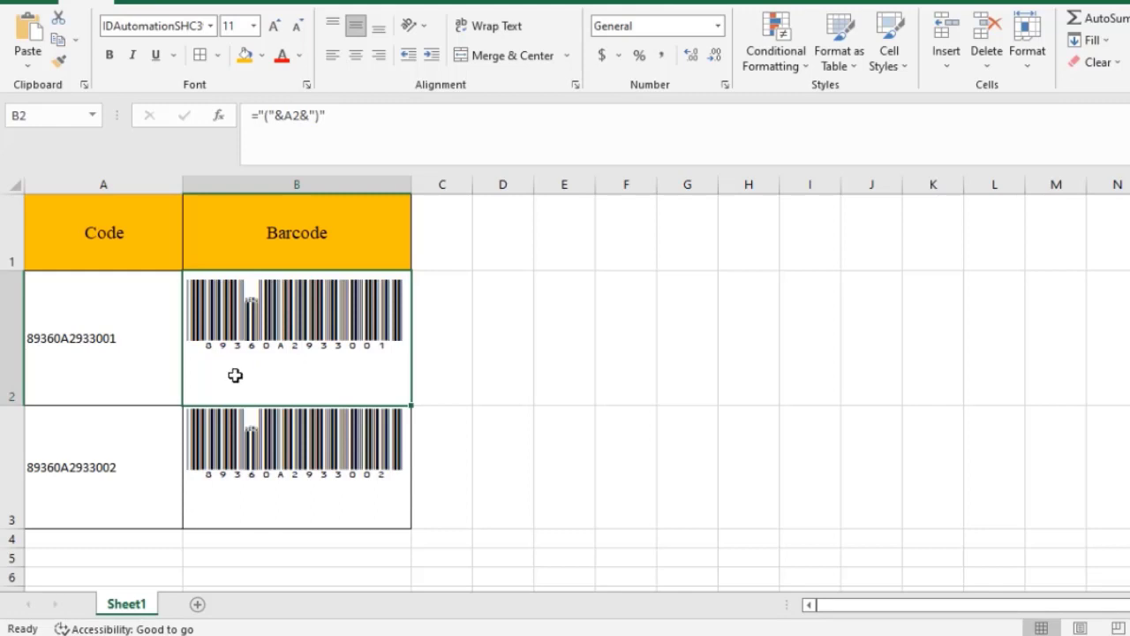
pyautogui.click(313, 431)
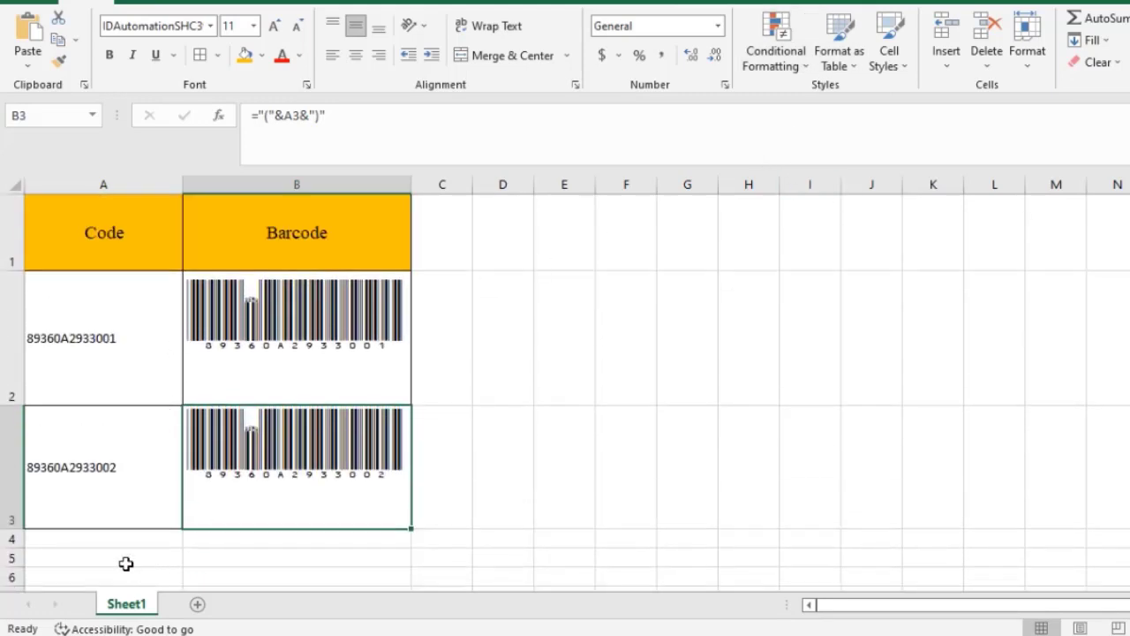
pyautogui.click(127, 540)
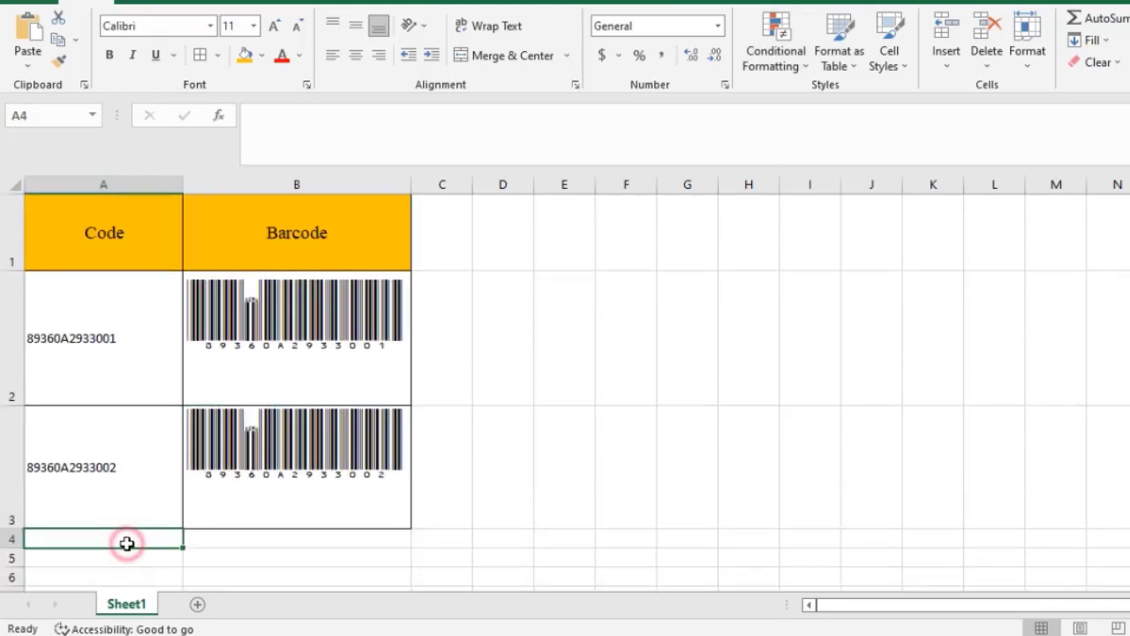
pyautogui.click(5, 549)
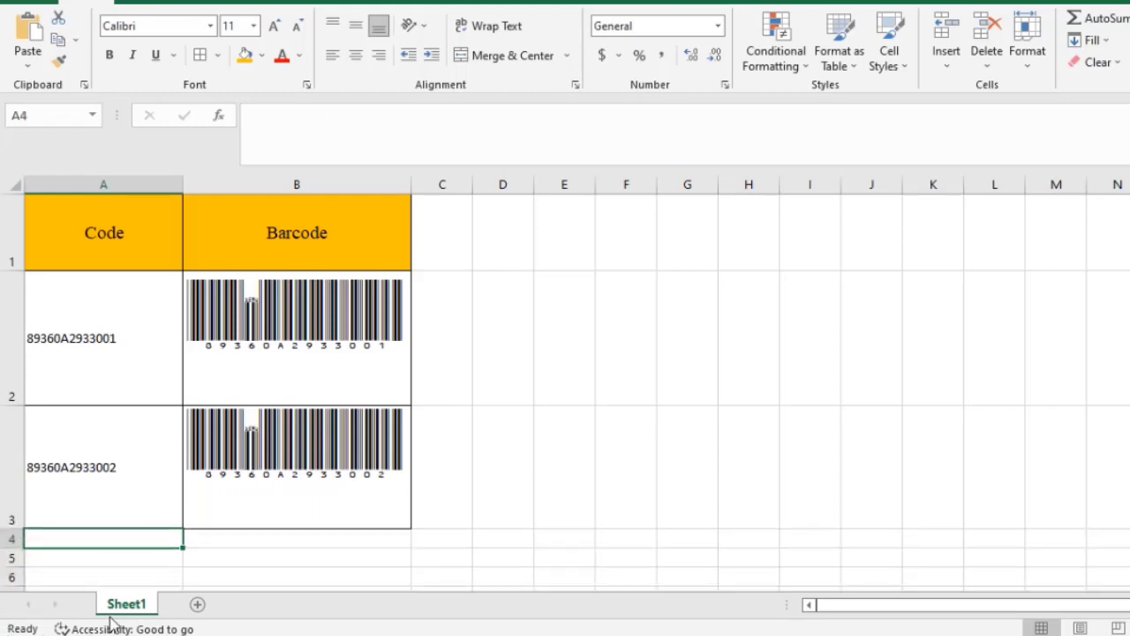
pyautogui.moveTo(4, 548); pyautogui.dragTo(4, 590)
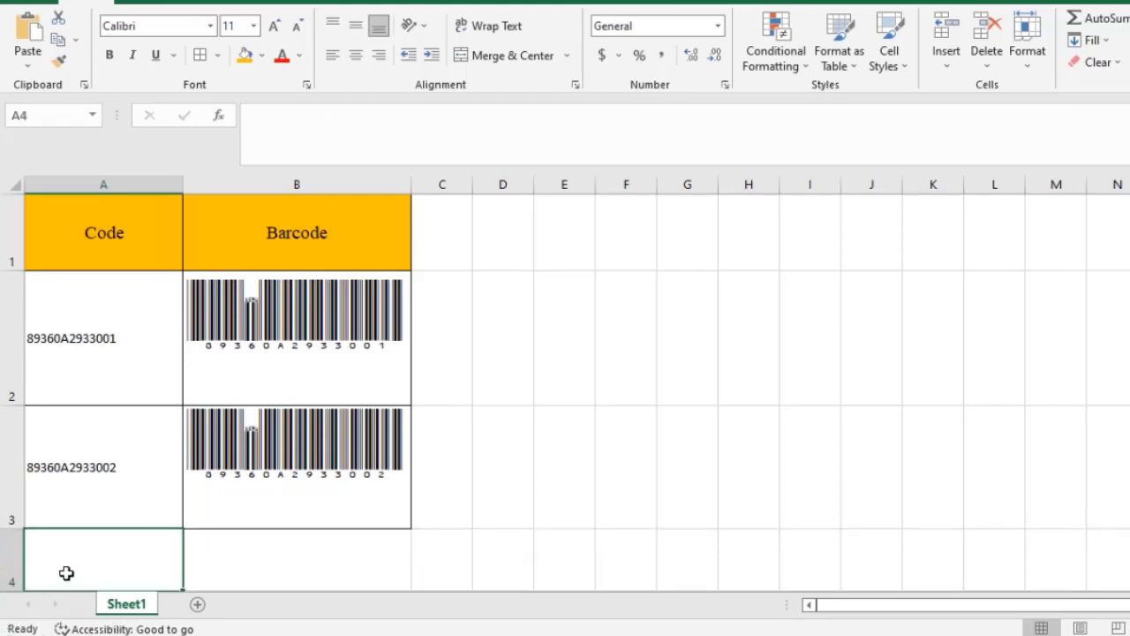
pyautogui.scroll(-3, 429, 463)
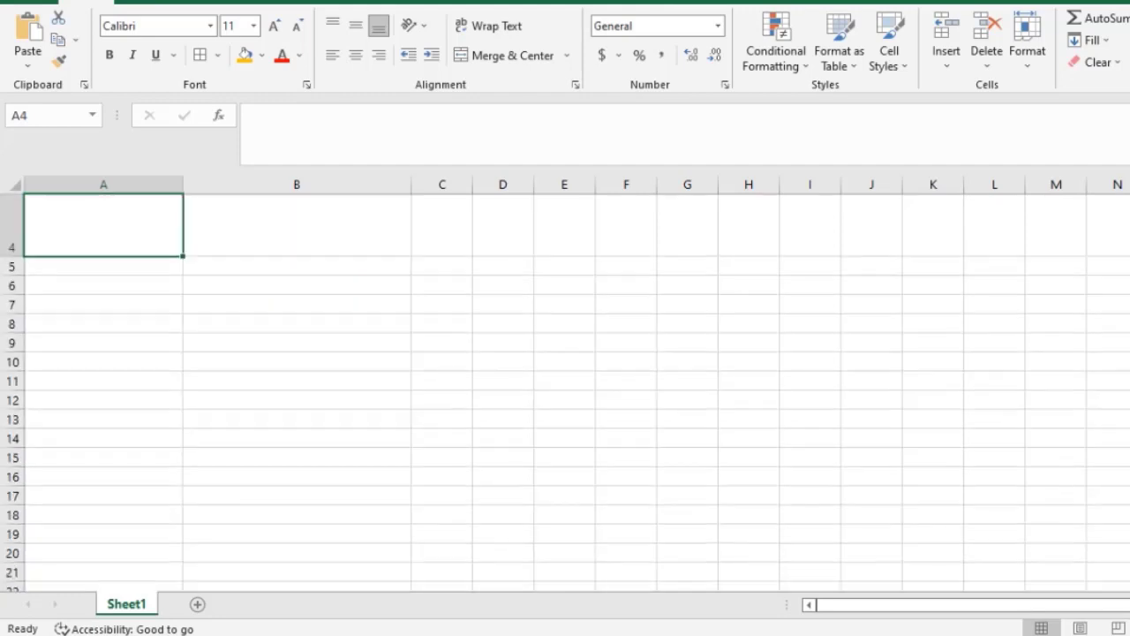
pyautogui.scroll(2, 429, 463)
# Step: Fill 89360A2933003 into A4, copy the barcode formula to B4, and heighten row 4
pyautogui.click(113, 409)
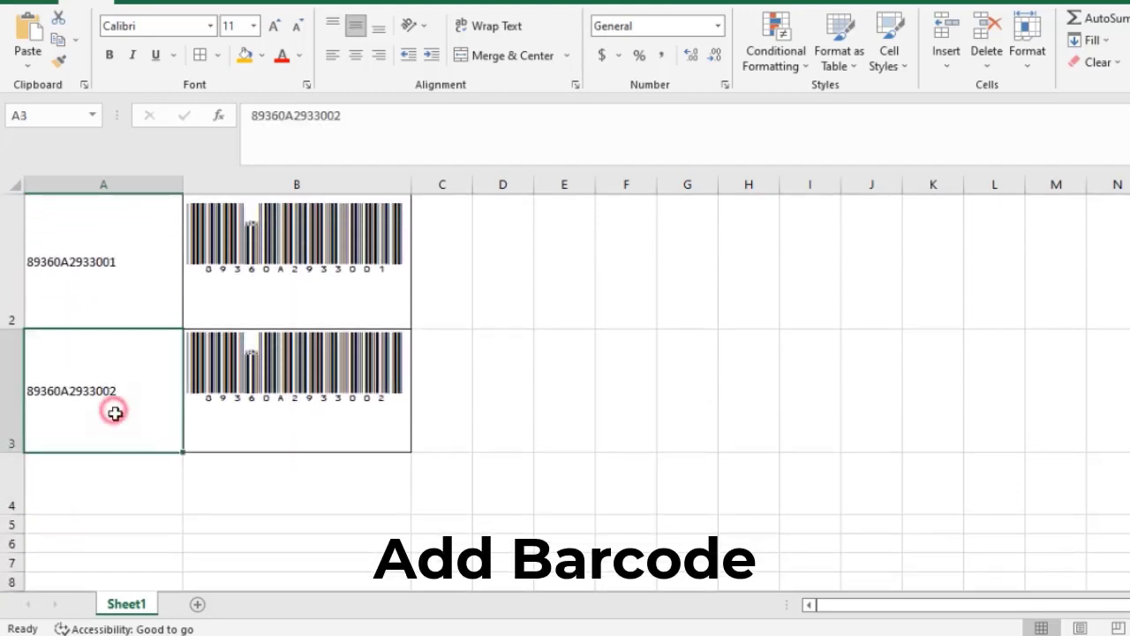
pyautogui.moveTo(186, 451); pyautogui.dragTo(181, 505)
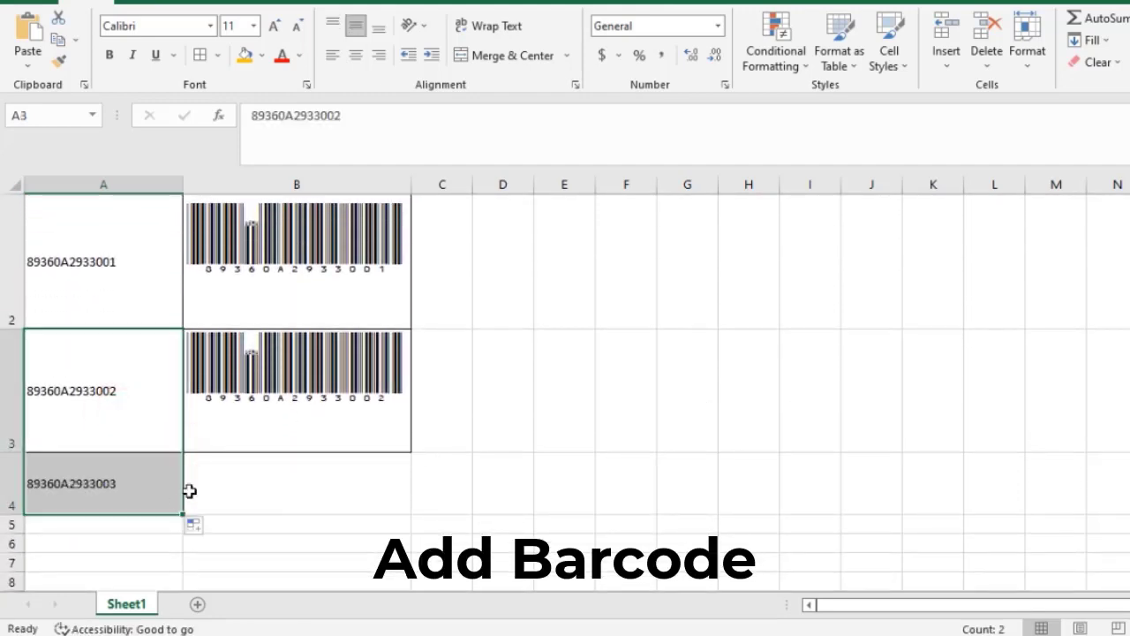
pyautogui.click(283, 425)
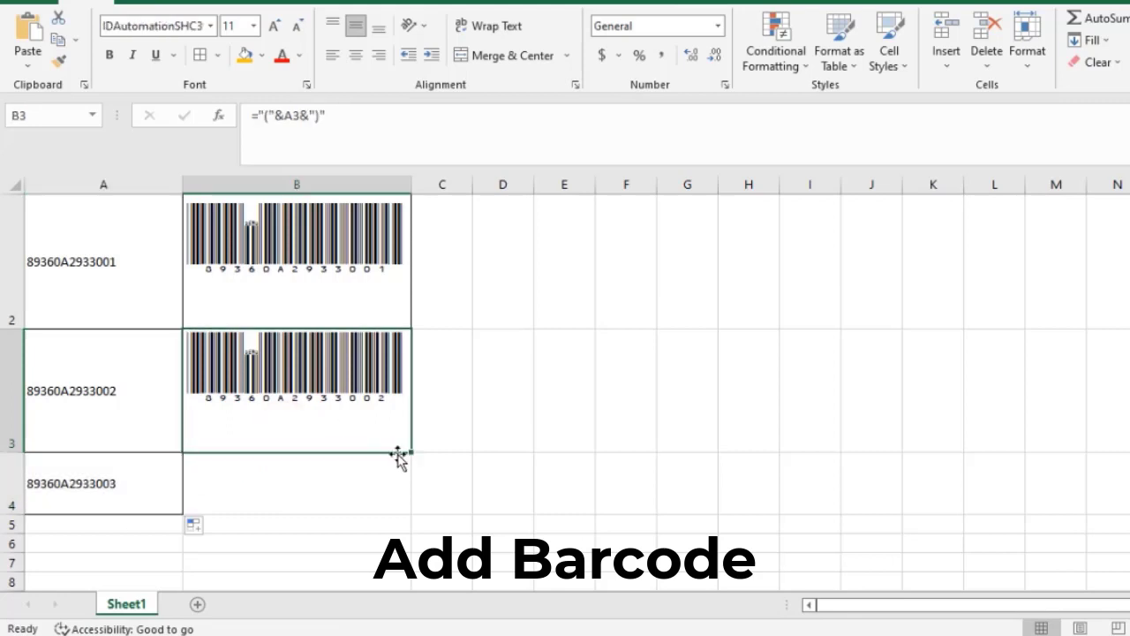
pyautogui.moveTo(410, 451); pyautogui.dragTo(409, 507)
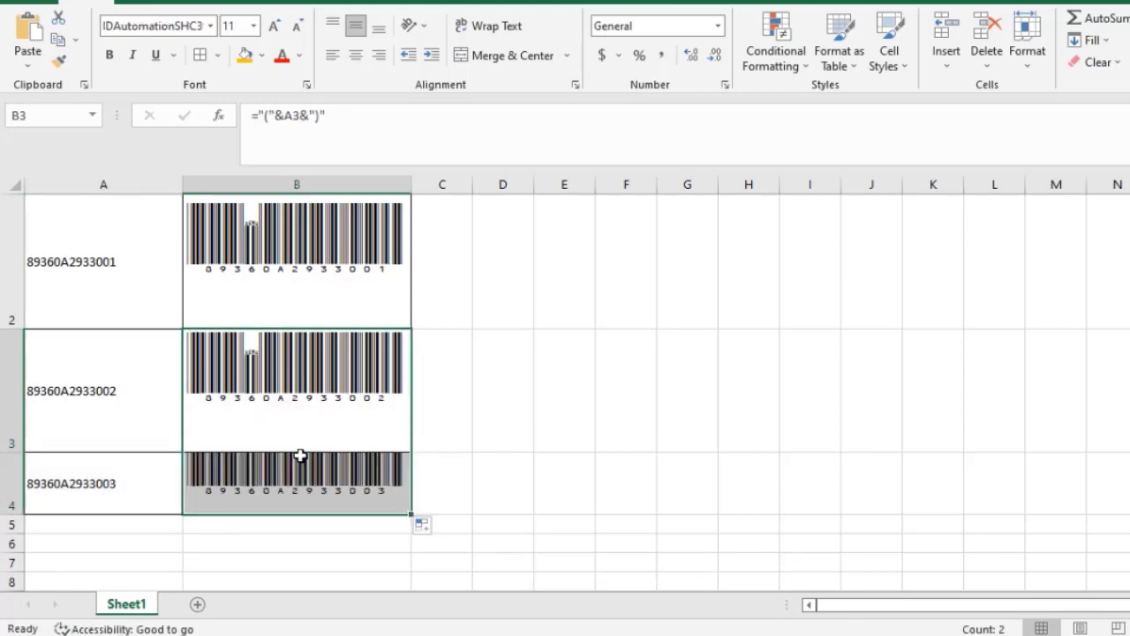
pyautogui.click(375, 498)
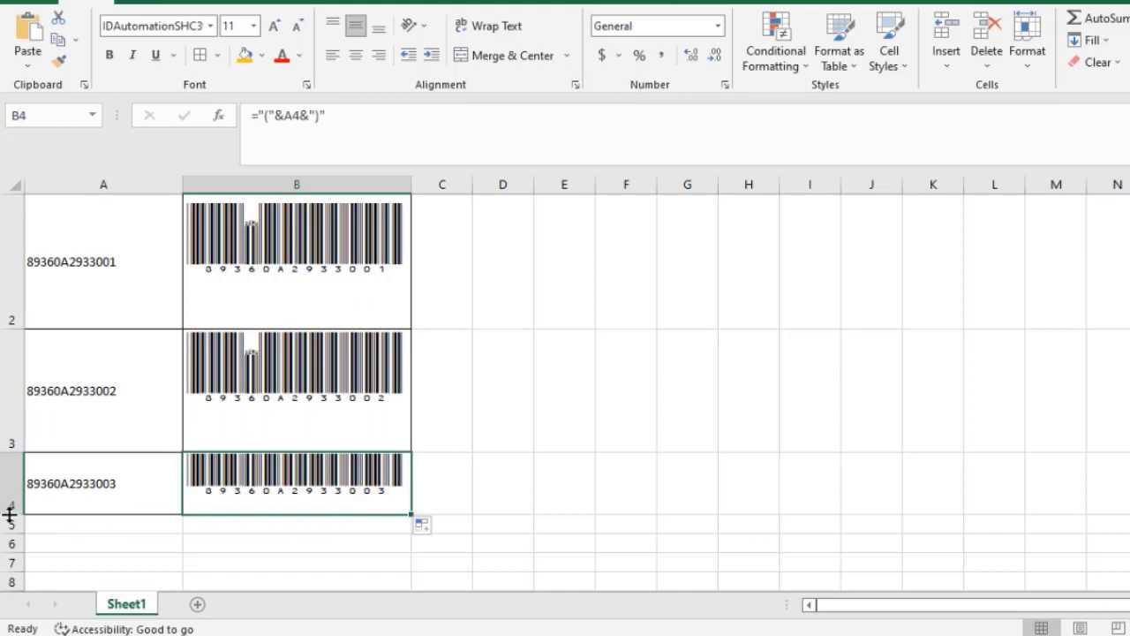
pyautogui.moveTo(15, 510); pyautogui.dragTo(12, 566)
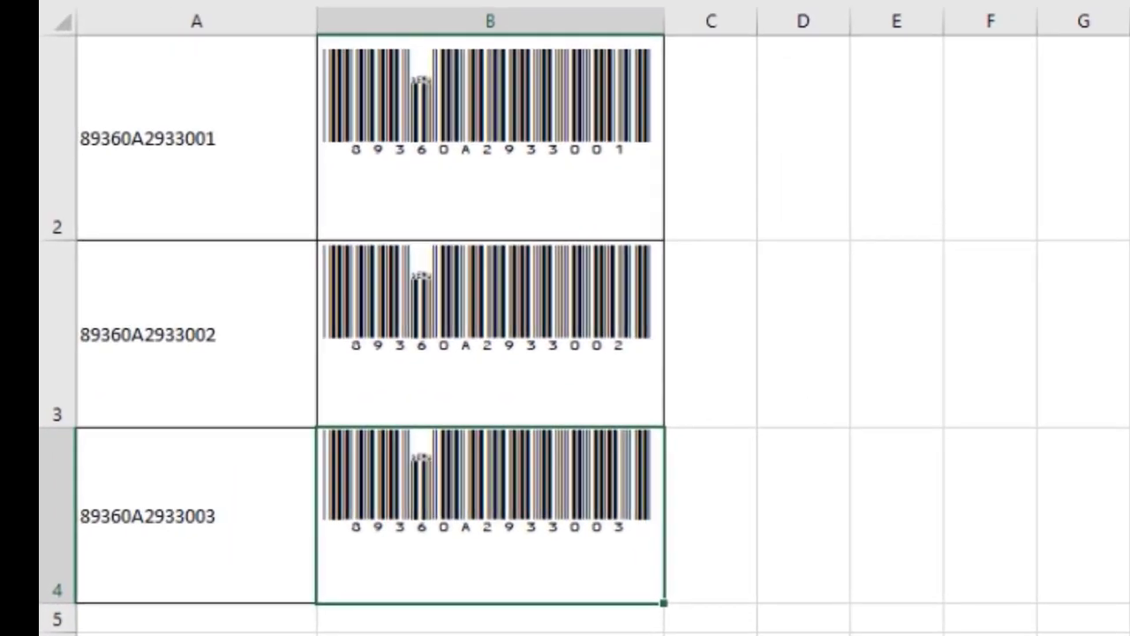
# Step: Make rows 2, 3 and 4 taller, about 130 points each, so the barcodes fit
pyautogui.click(711, 137)
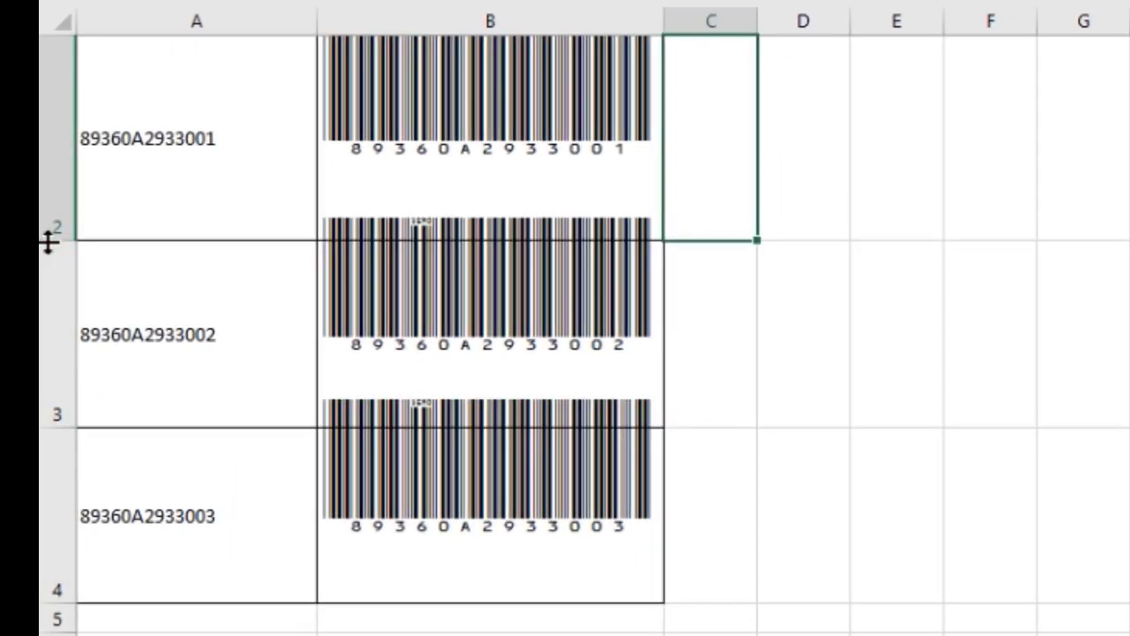
pyautogui.moveTo(45, 239); pyautogui.dragTo(45, 288)
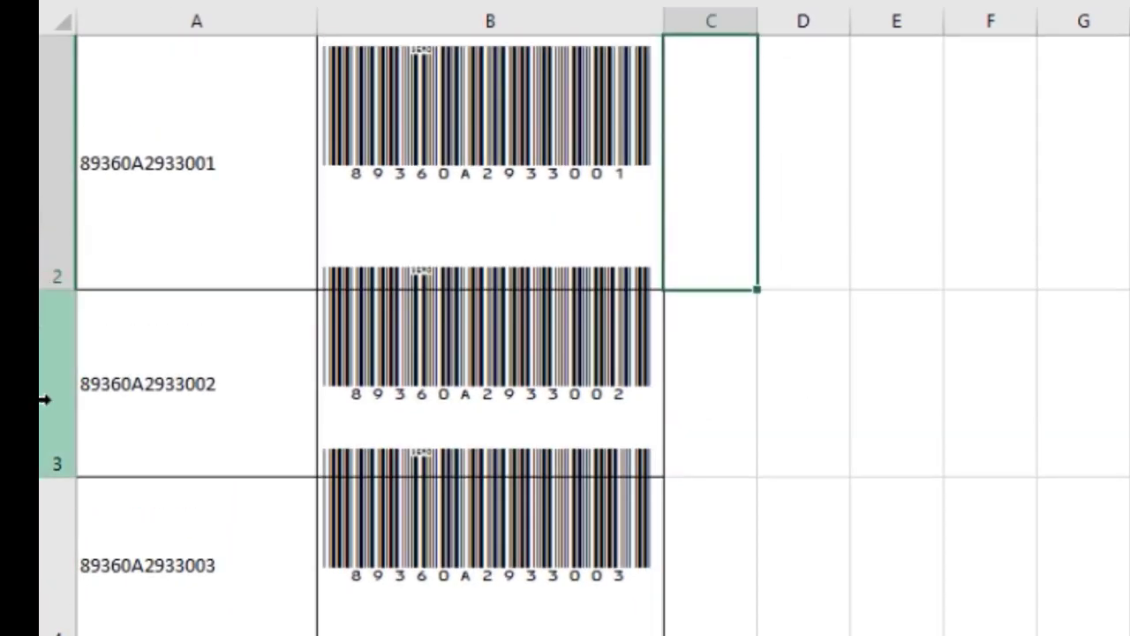
pyautogui.moveTo(58, 477); pyautogui.dragTo(53, 528)
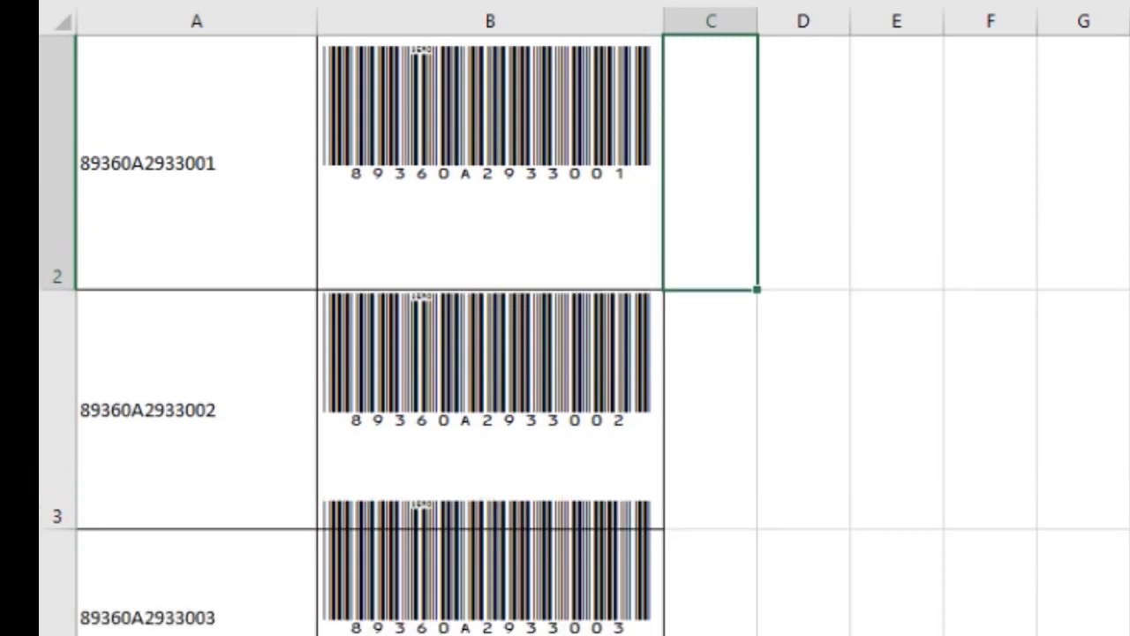
pyautogui.scroll(-3, 566, 336)
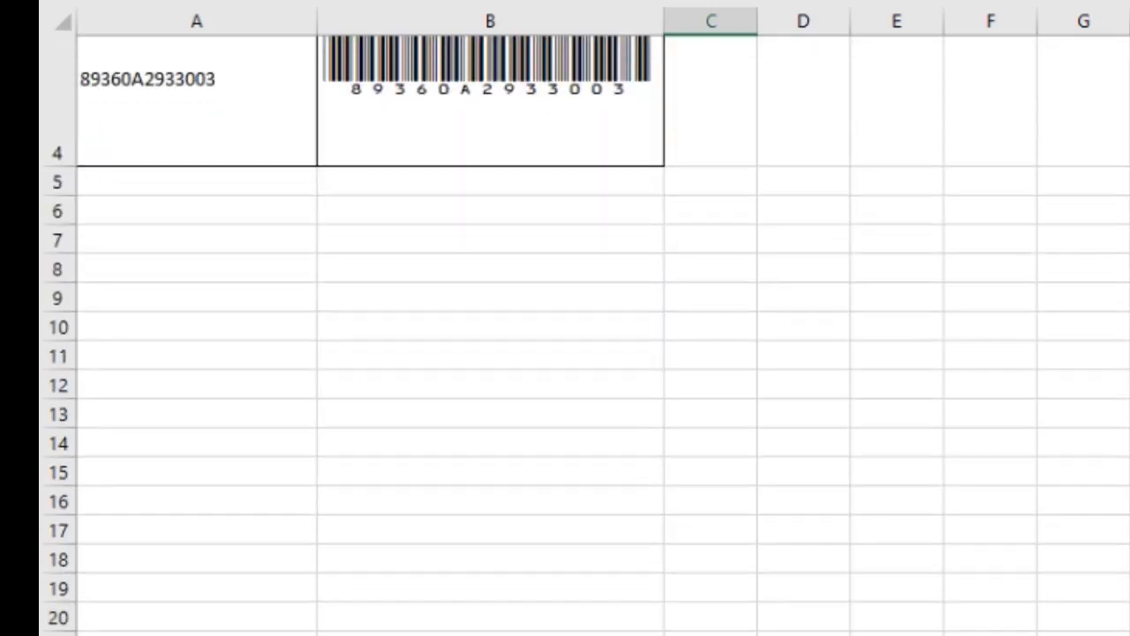
pyautogui.scroll(1, 61, 212)
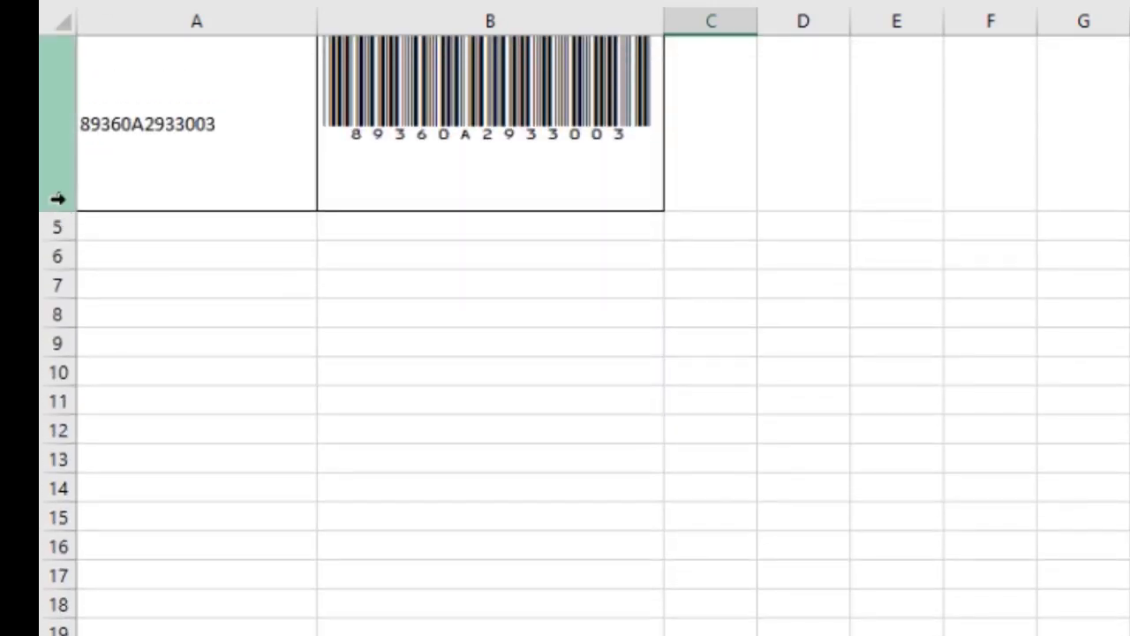
pyautogui.moveTo(67, 204); pyautogui.dragTo(56, 293)
pyautogui.scroll(2, 661, 142)
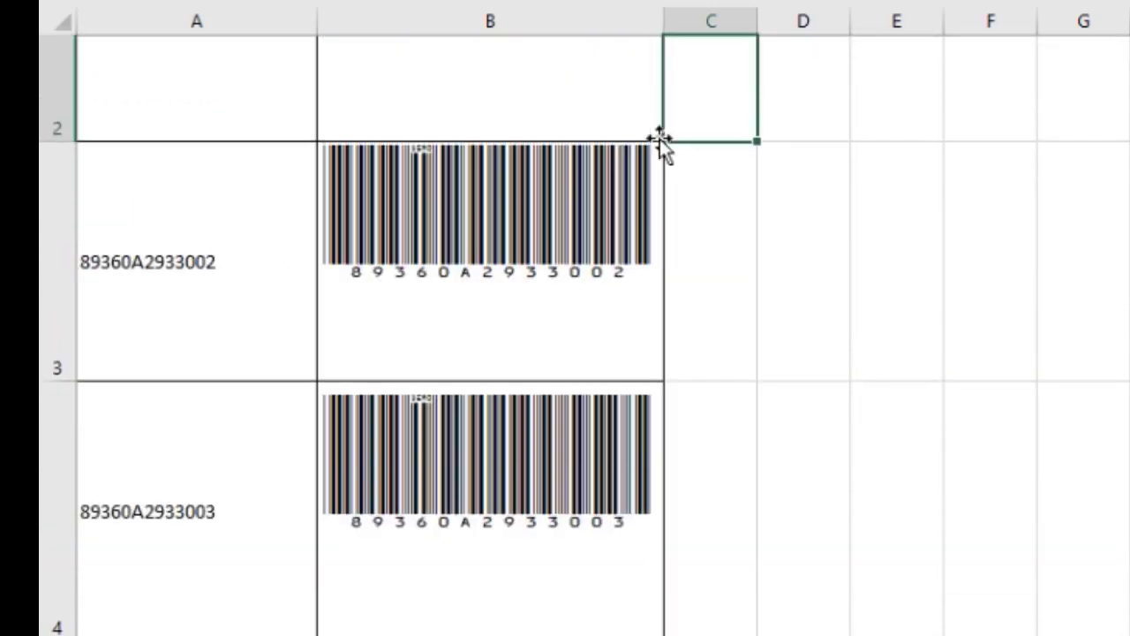
pyautogui.scroll(1, 756, 256)
# Step: Start the Code 39 barcode font download and bring up the extracted IDAutomation folder in File Explorer
pyautogui.click(262, 129)
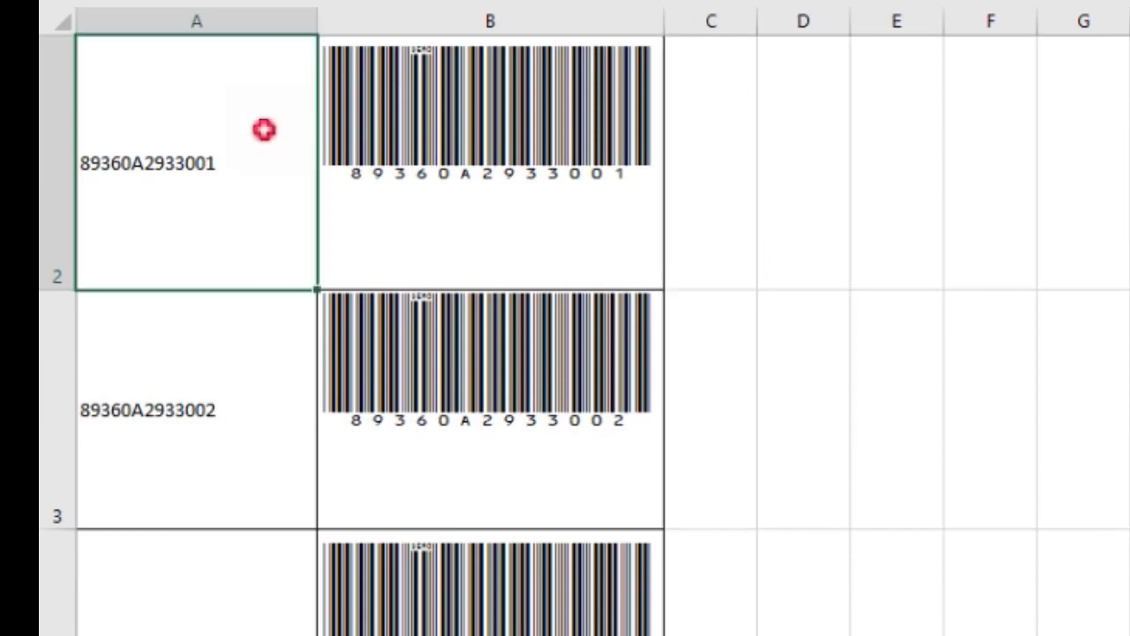
pyautogui.click(454, 182)
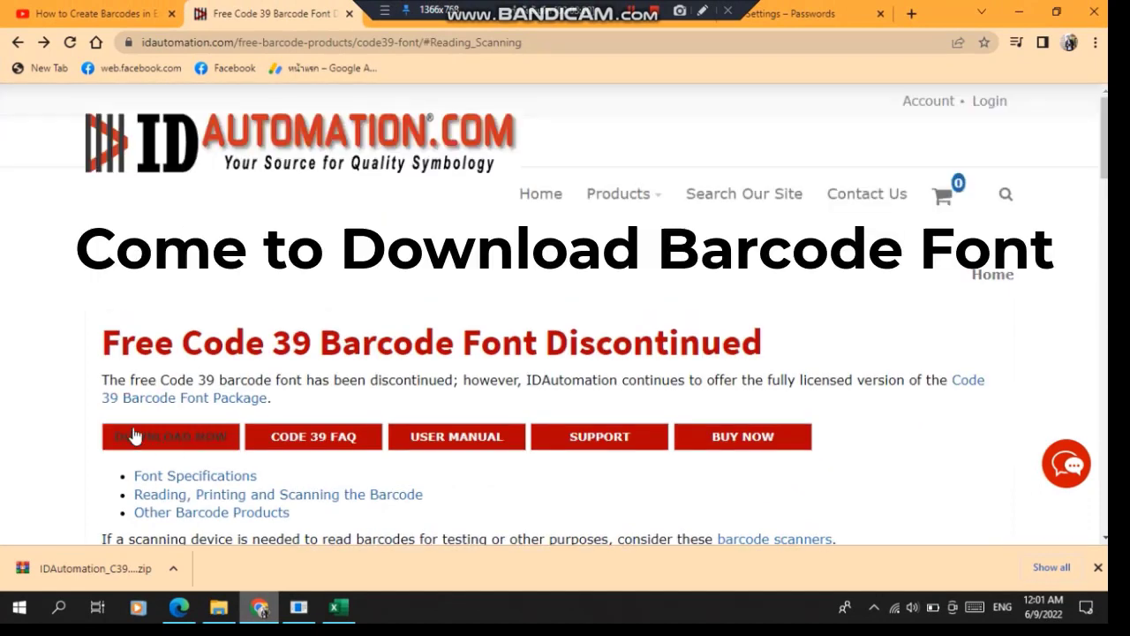
pyautogui.click(133, 436)
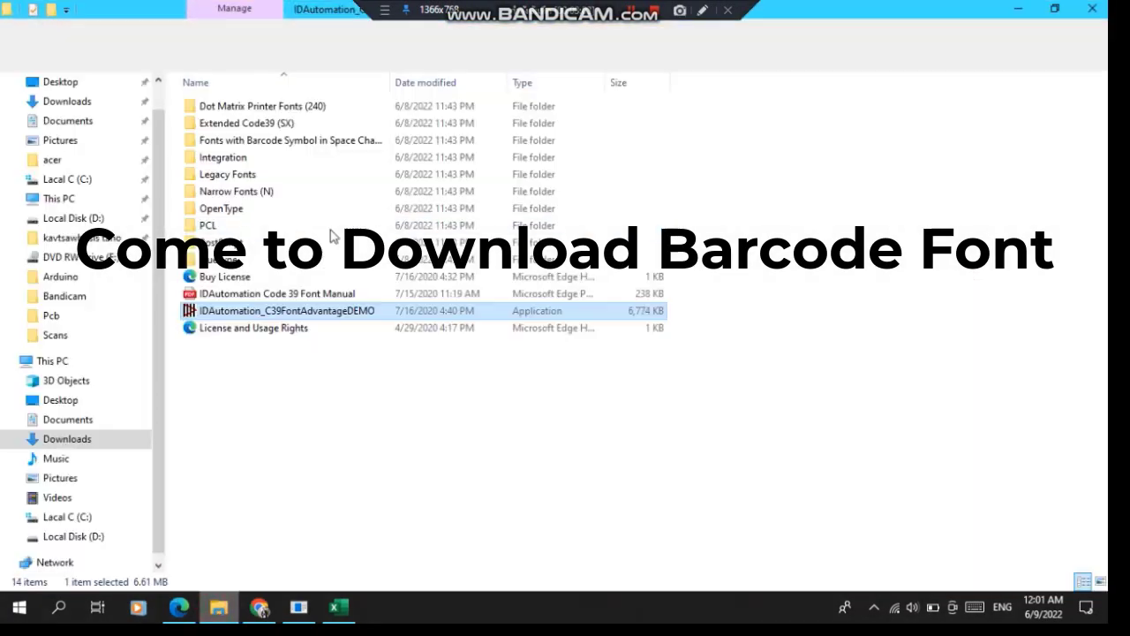
pyautogui.click(219, 607)
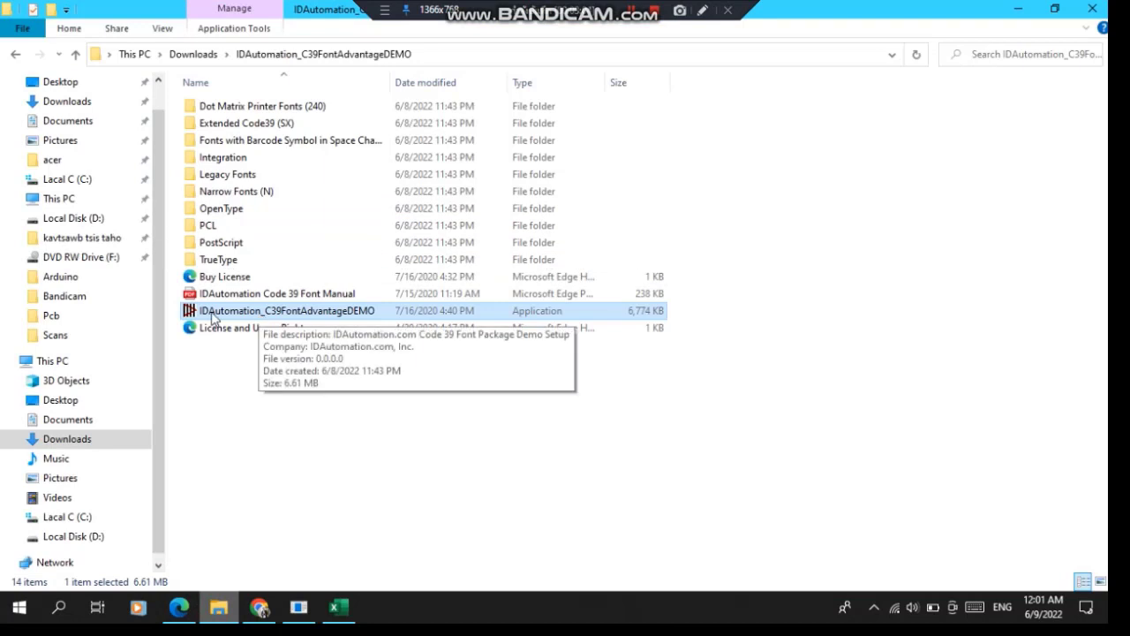
# Step: Reopen IDAutomation_C39FontAdvantageDEMO from Downloads, then return to the top of the barcode workbook in Excel
pyautogui.press('BackSpace')
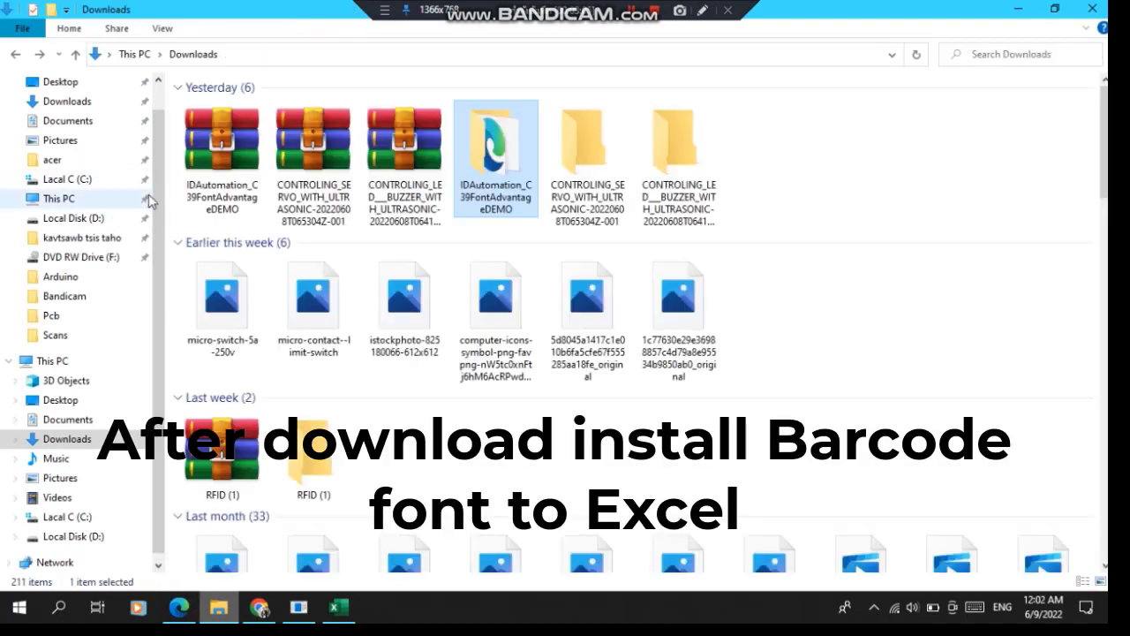
pyautogui.click(203, 142)
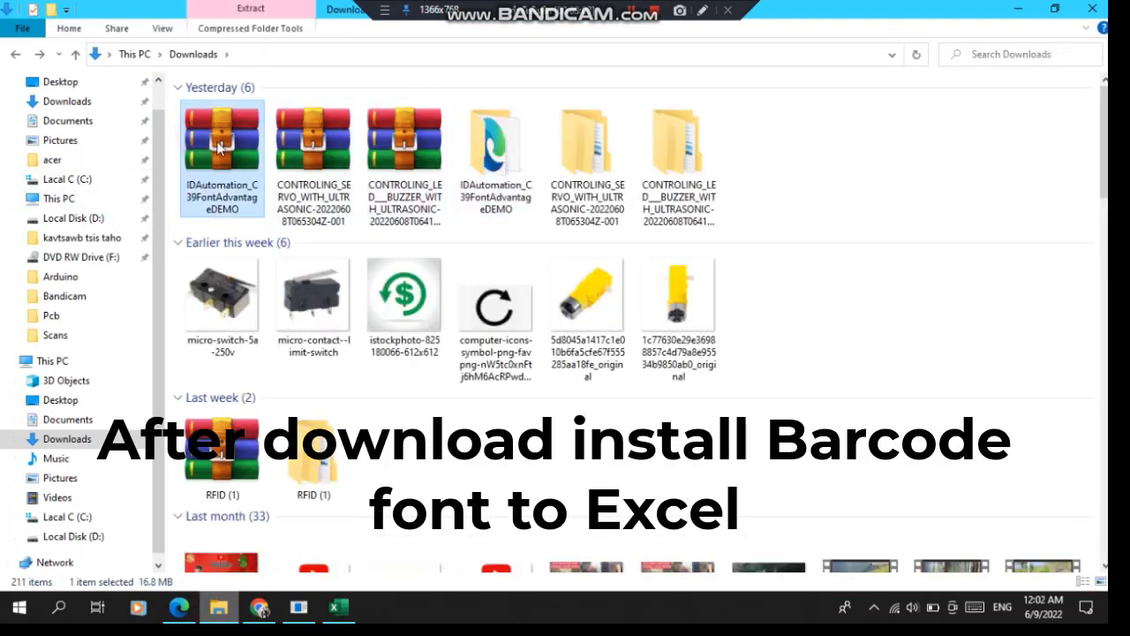
pyautogui.click(490, 155)
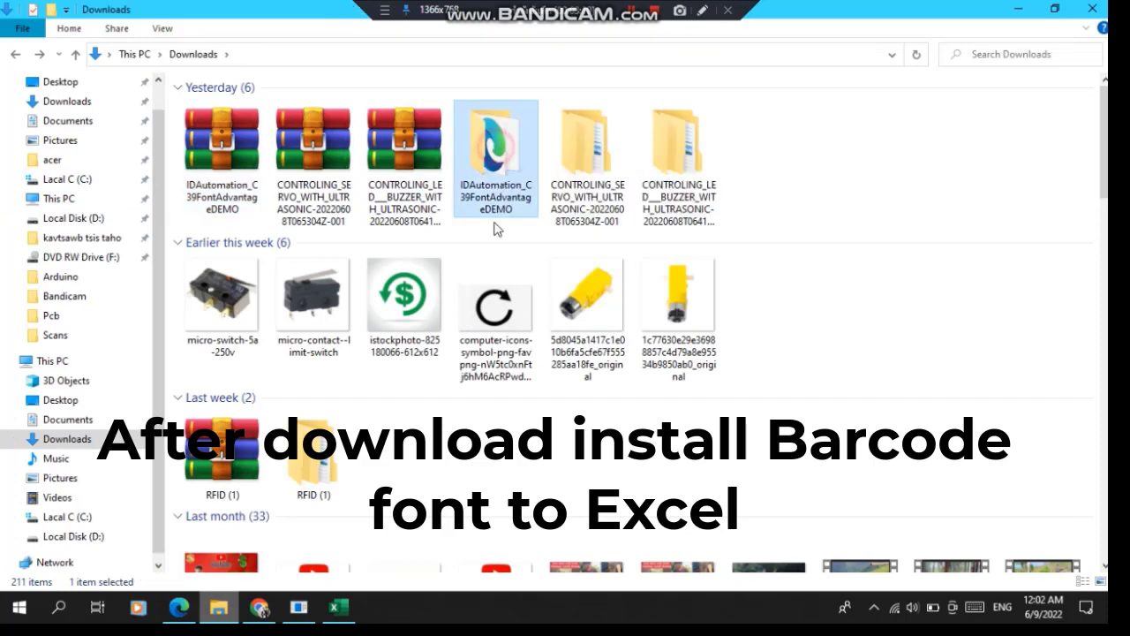
pyautogui.doubleClick(490, 154)
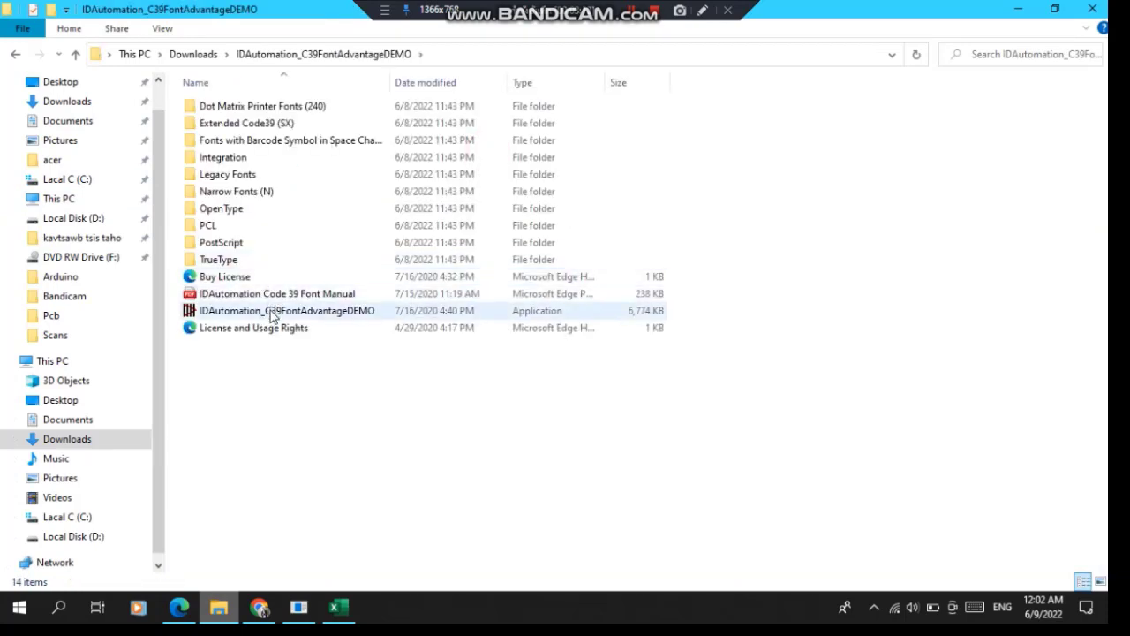
pyautogui.click(272, 313)
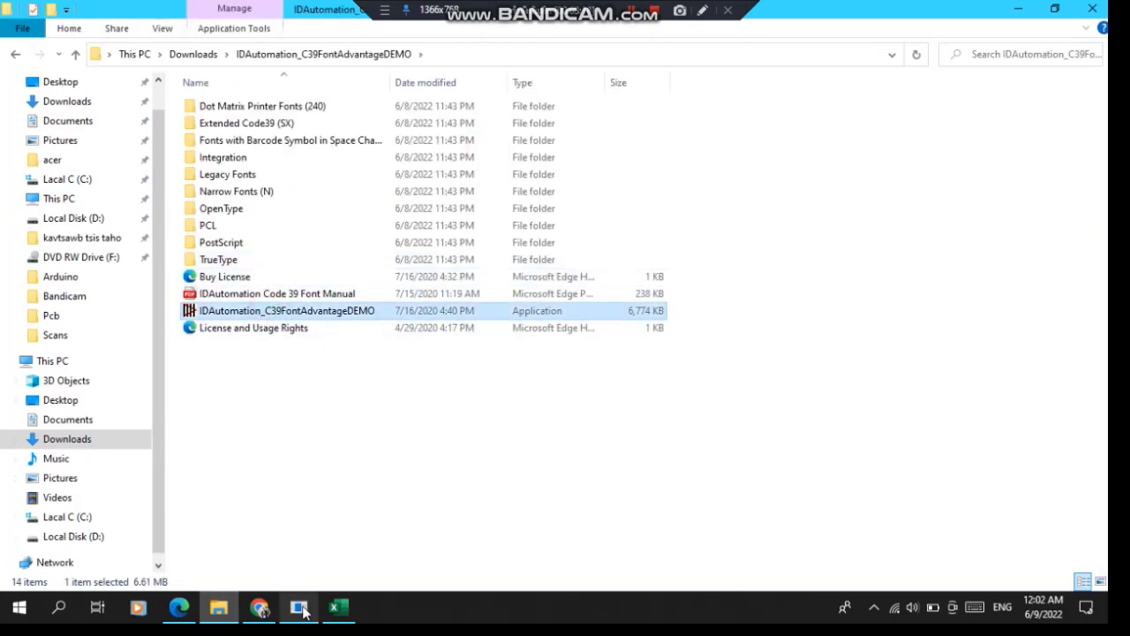
pyautogui.click(336, 610)
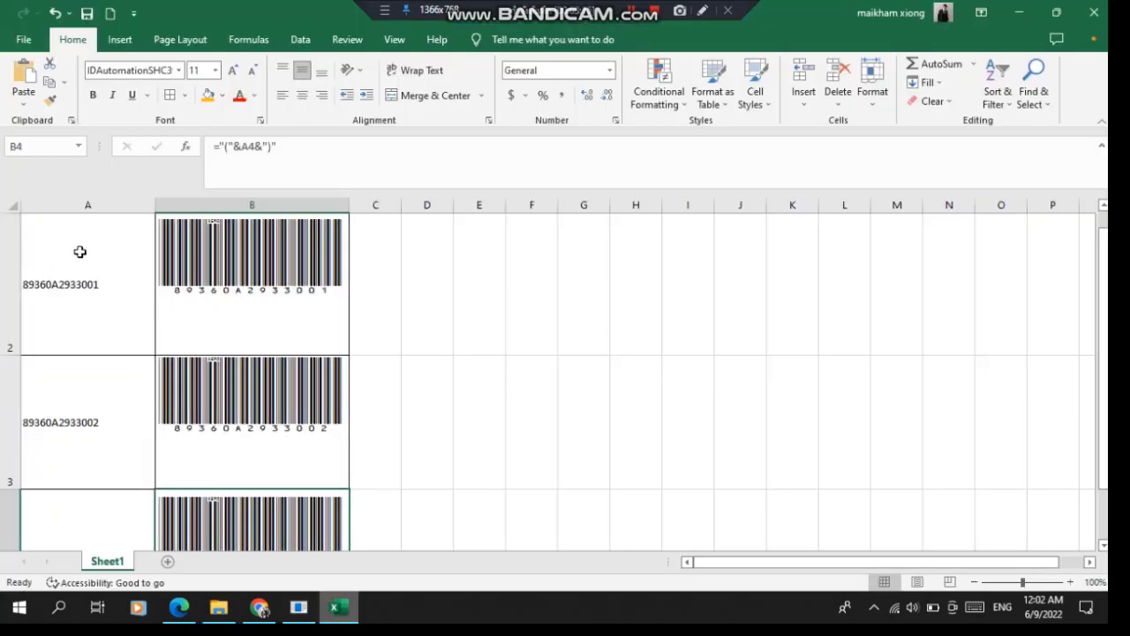
pyautogui.scroll(1, 268, 290)
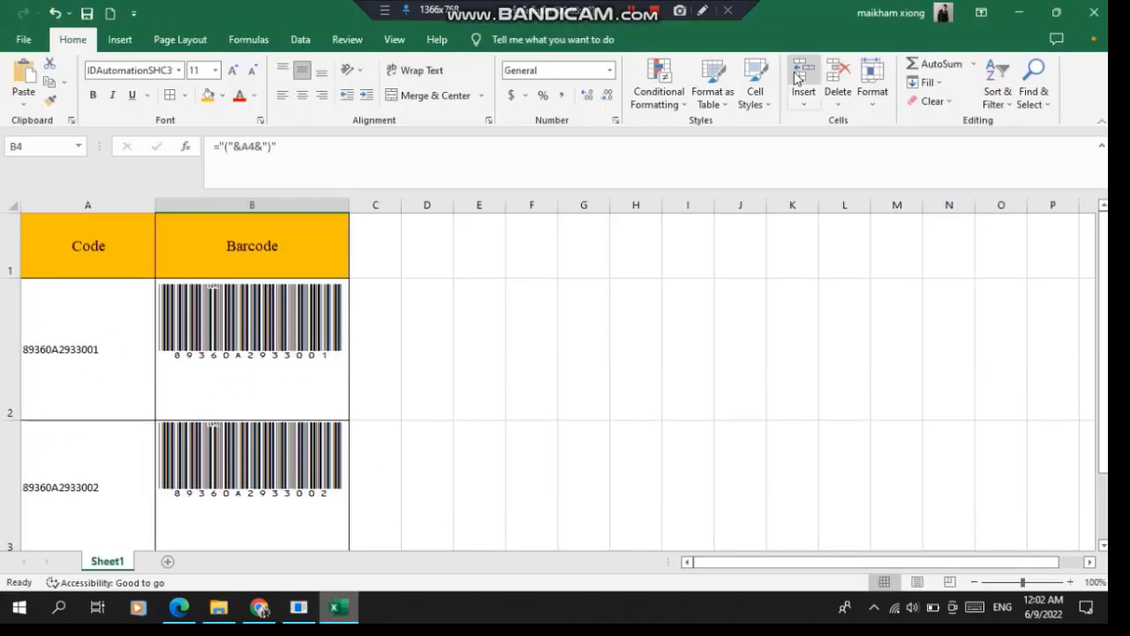